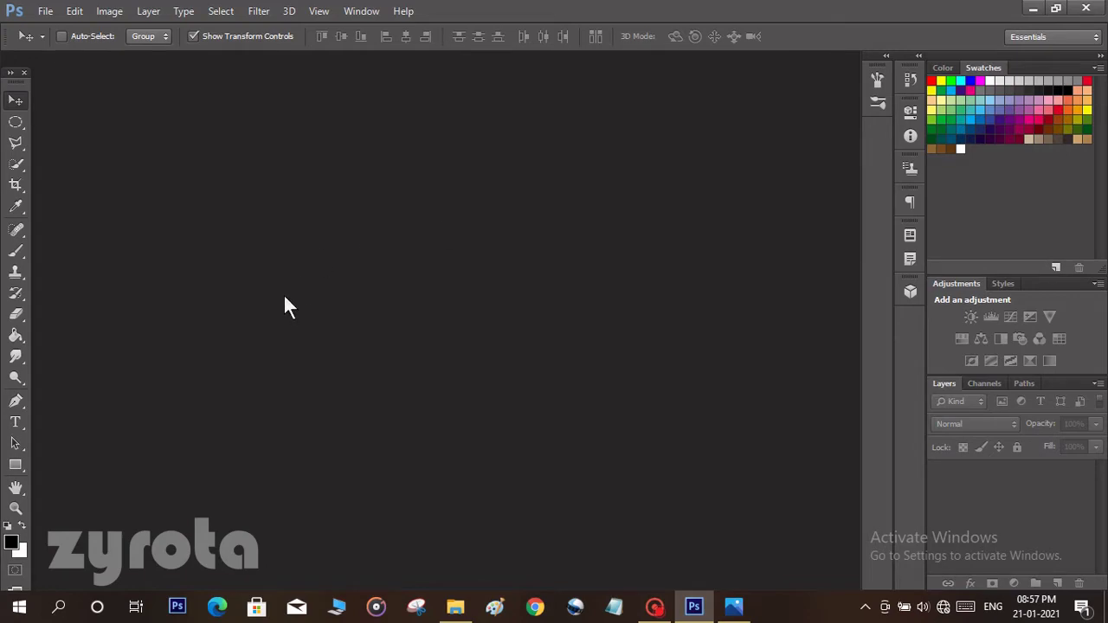
Step: Open the dark portrait photo of the seated woman from the working folder and unlock its background layer
{"action": "left_click", "coordinate": [41, 12]}
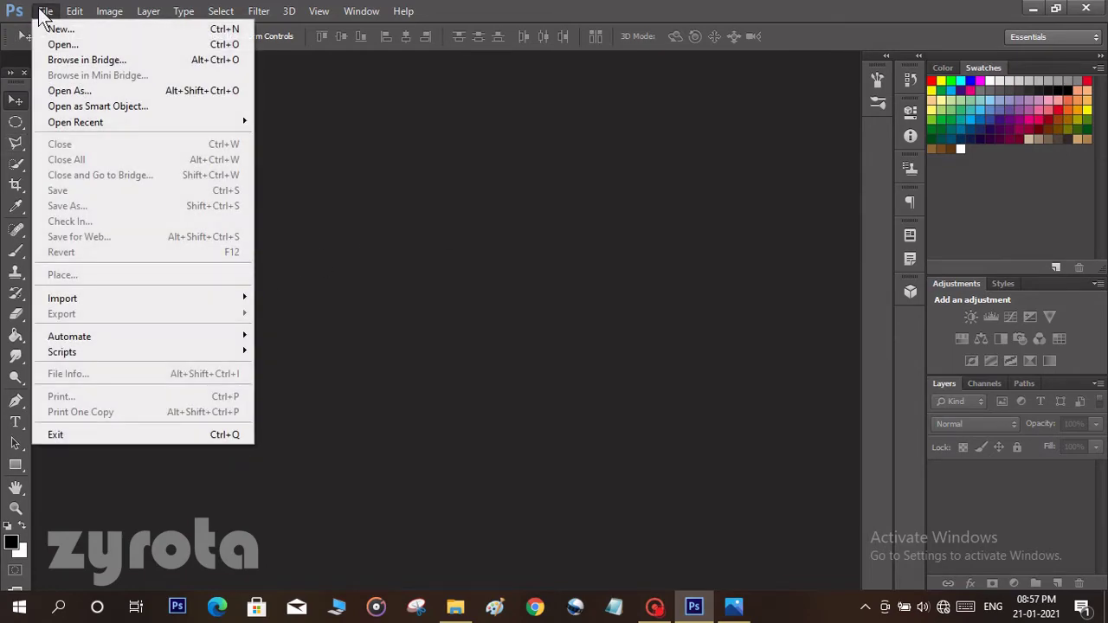
{"action": "left_click", "coordinate": [54, 45]}
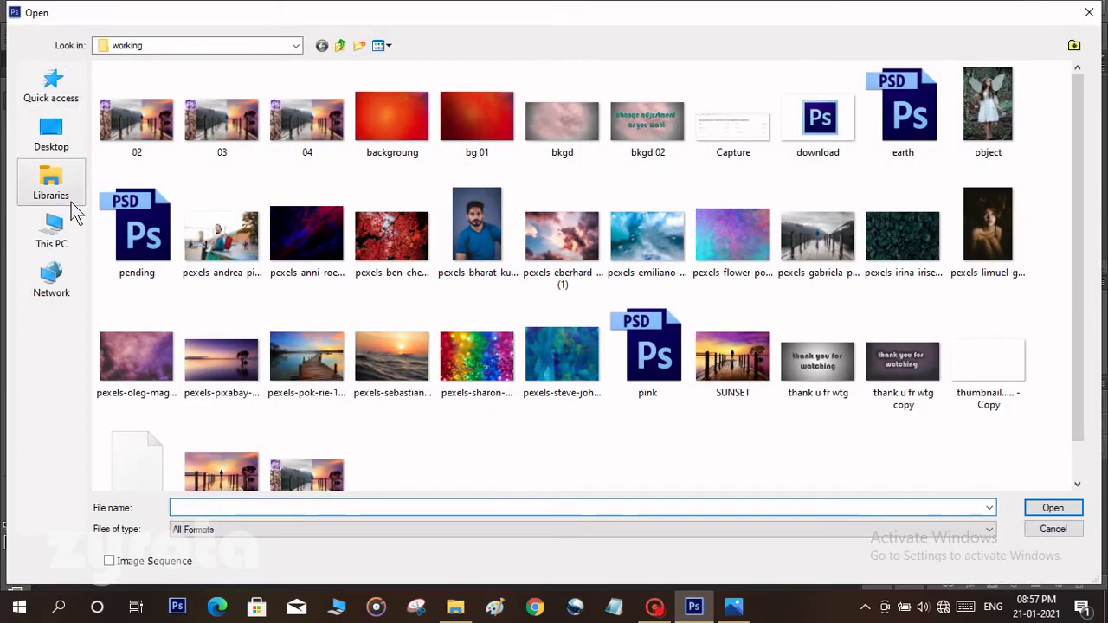
{"action": "left_click", "coordinate": [992, 222]}
{"action": "double_click", "coordinate": [991, 222]}
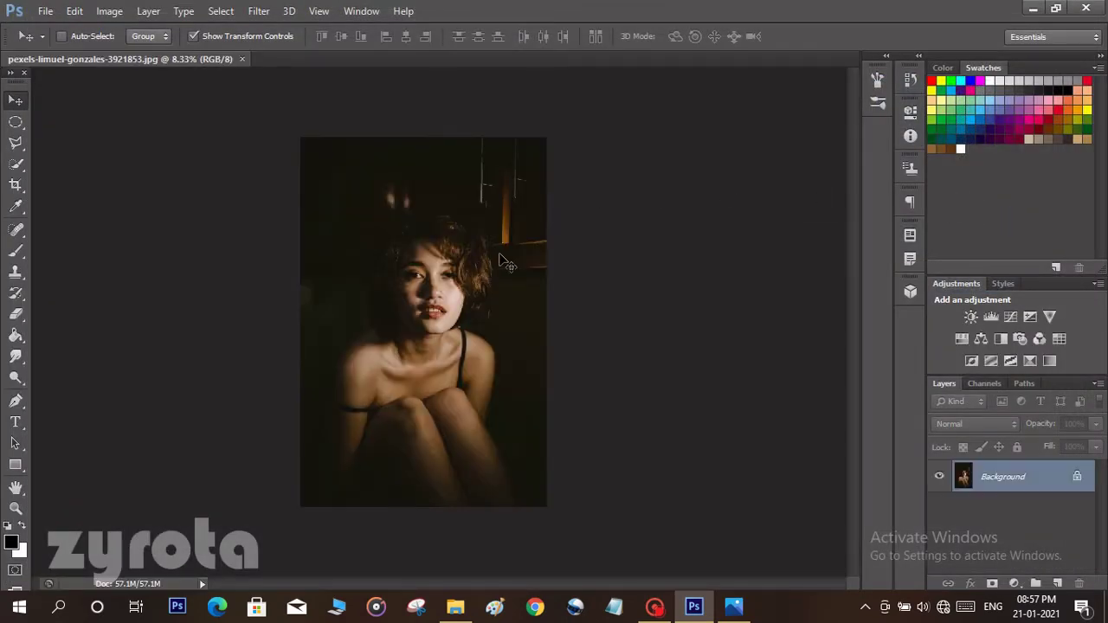
{"action": "scroll", "coordinate": [482, 247], "scroll_direction": "up", "scroll_amount": 3}
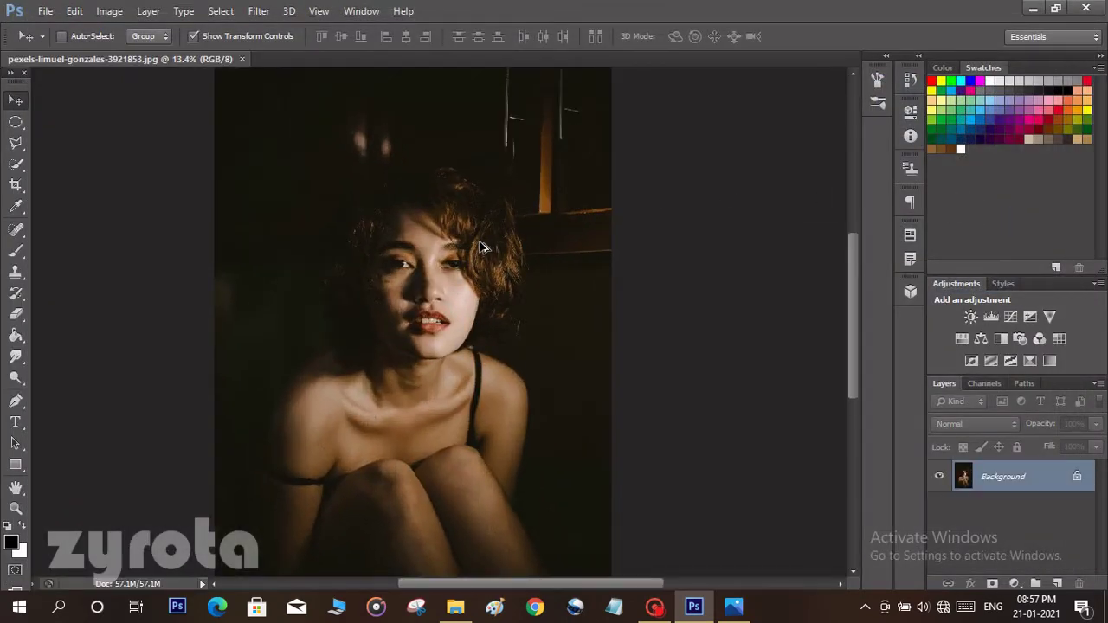
{"action": "scroll", "coordinate": [482, 247], "scroll_direction": "down", "scroll_amount": 2}
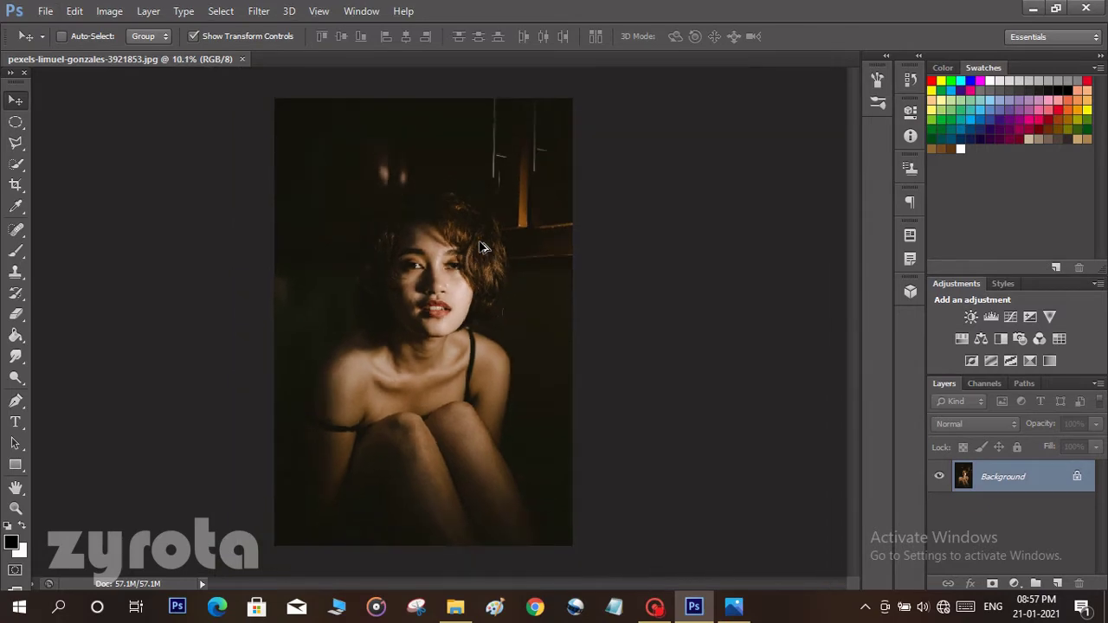
{"action": "left_click", "coordinate": [1078, 475]}
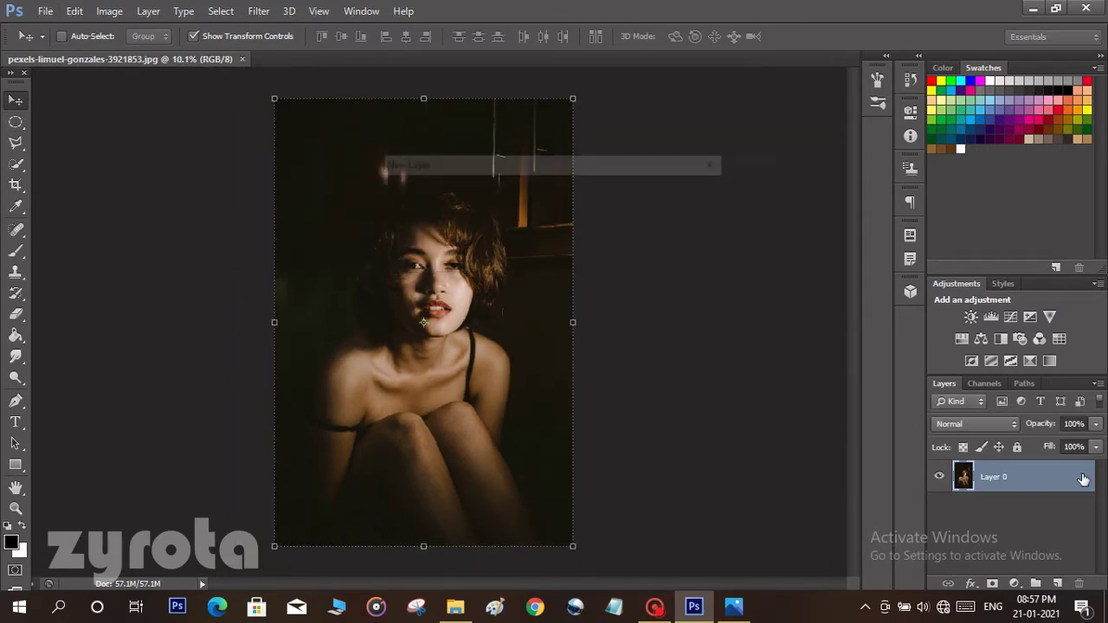
Step: Draw a thin horizontal rectangle filled black, about 5800 px wide and 170 px high, across the woman's forehead
{"action": "left_click", "coordinate": [11, 542]}
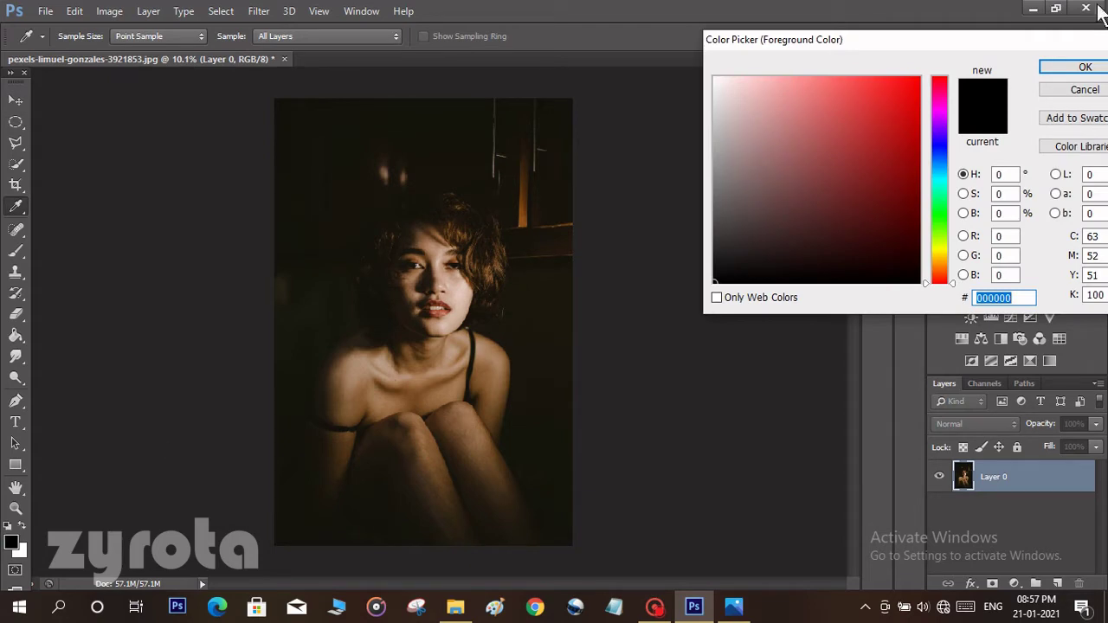
{"action": "left_click", "coordinate": [1082, 68]}
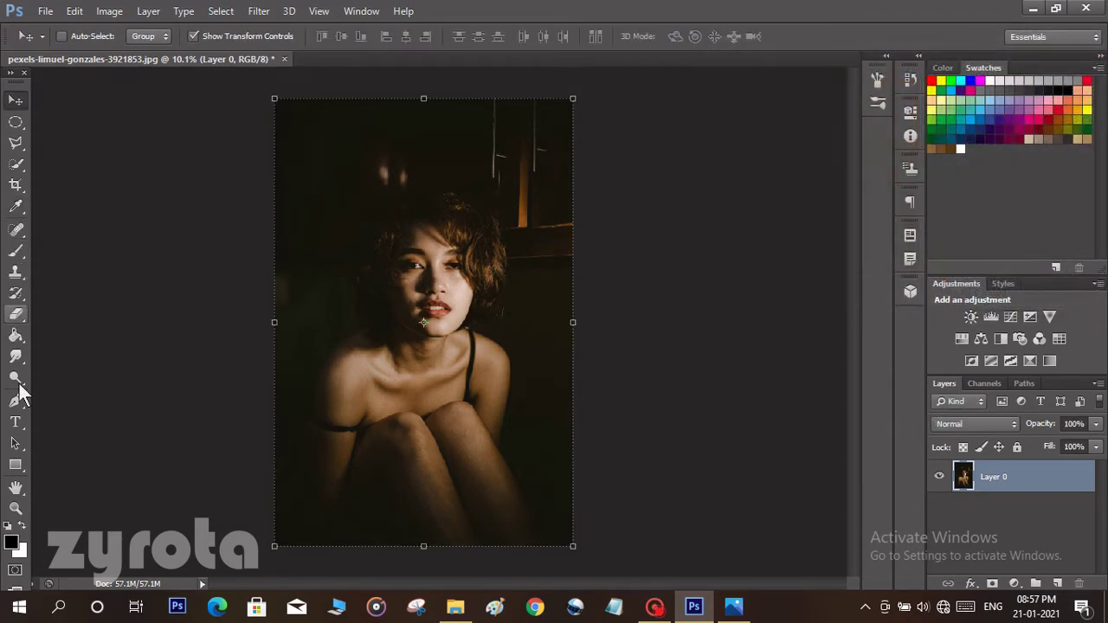
{"action": "left_click", "coordinate": [17, 466]}
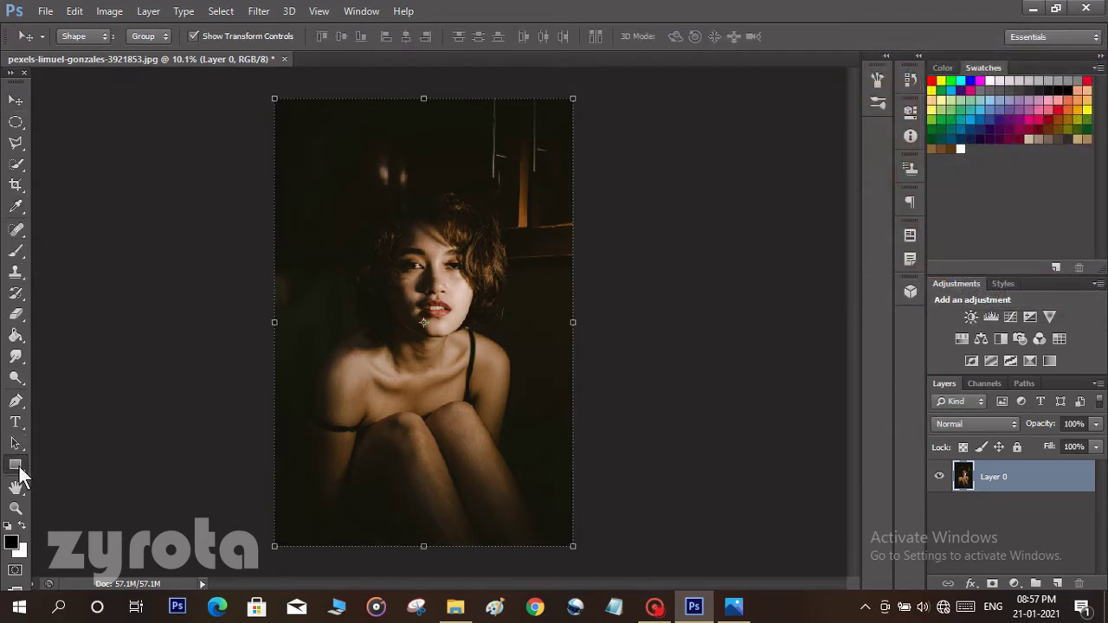
{"action": "left_click", "coordinate": [253, 252]}
{"action": "left_click", "coordinate": [582, 247]}
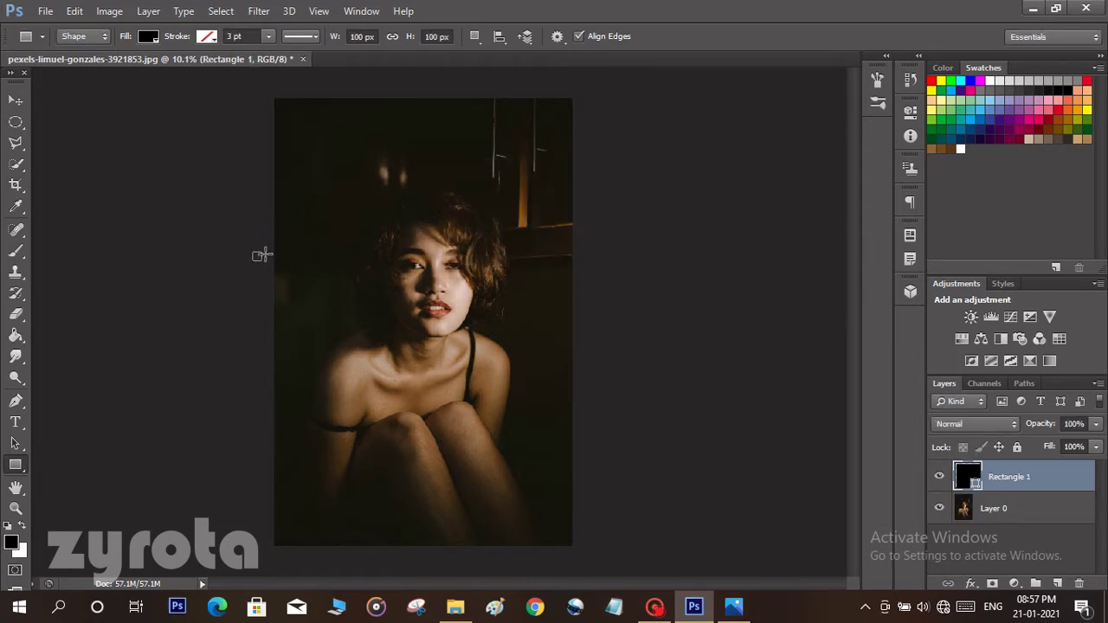
{"action": "left_click_drag", "start_coordinate": [257, 254], "coordinate": [732, 241]}
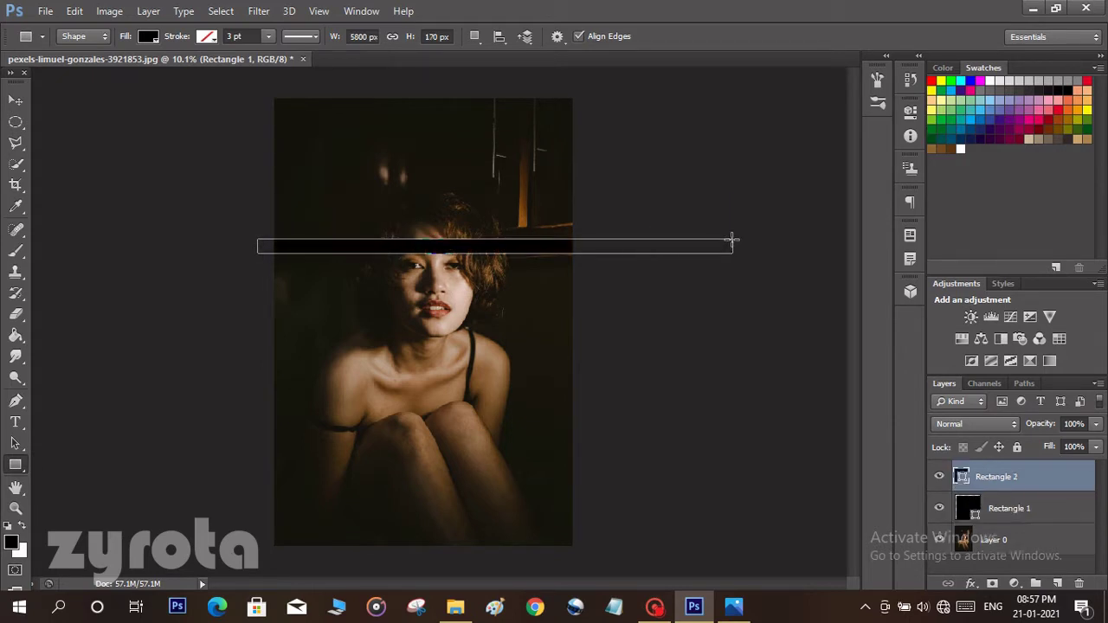
Step: Move the black bar up to just below the photo's upper edge, extending past both sides of the photo
{"action": "left_click", "coordinate": [17, 102]}
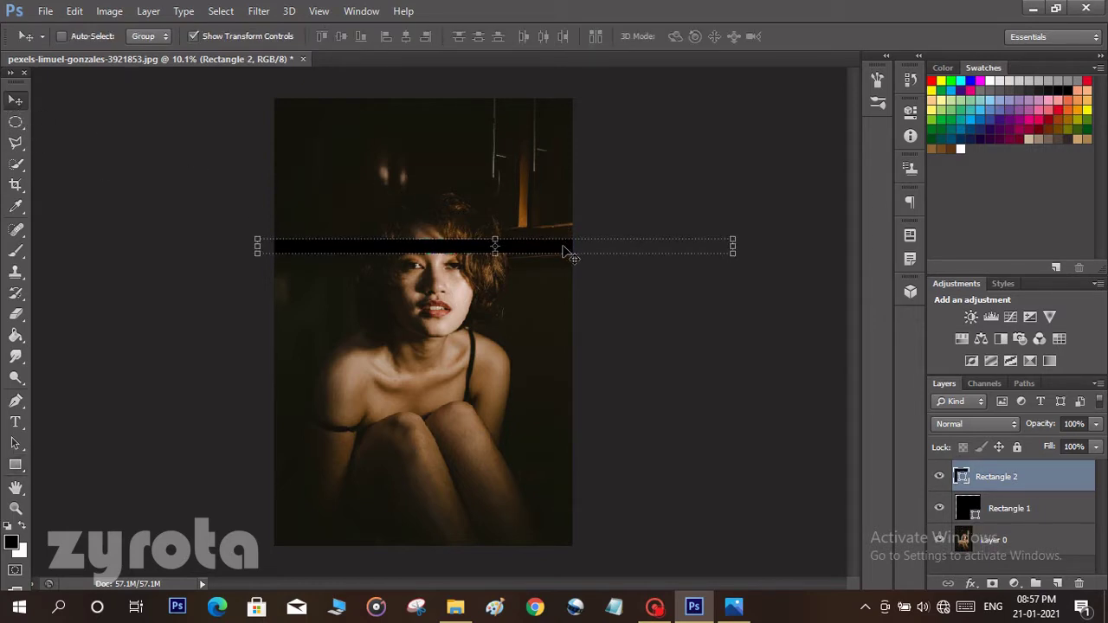
{"action": "left_click_drag", "start_coordinate": [564, 246], "coordinate": [523, 252]}
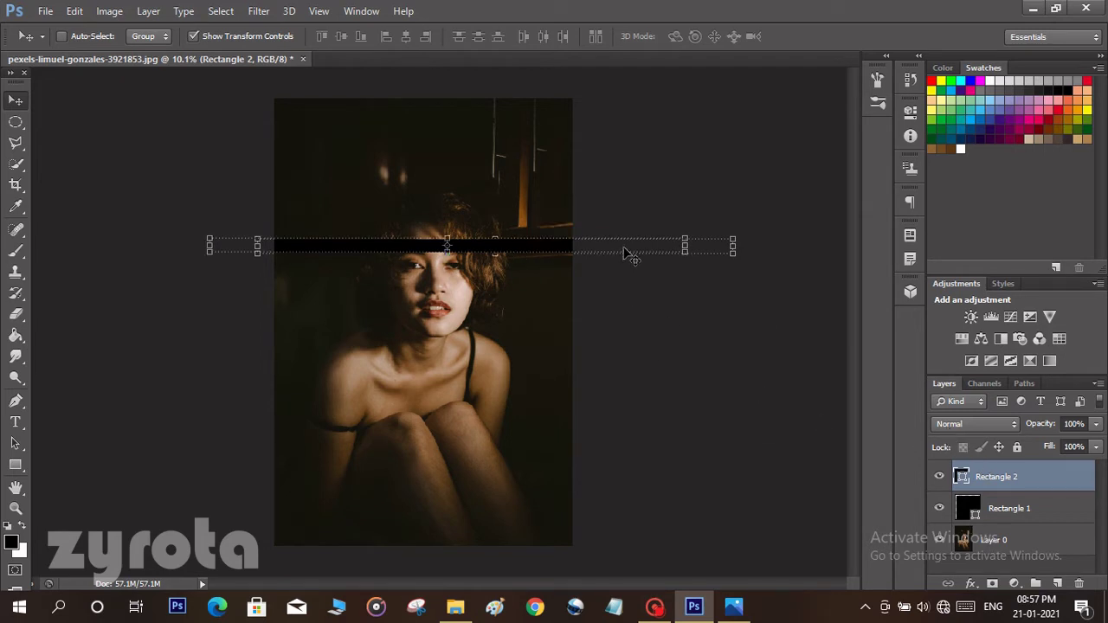
{"action": "left_click_drag", "start_coordinate": [625, 256], "coordinate": [587, 136]}
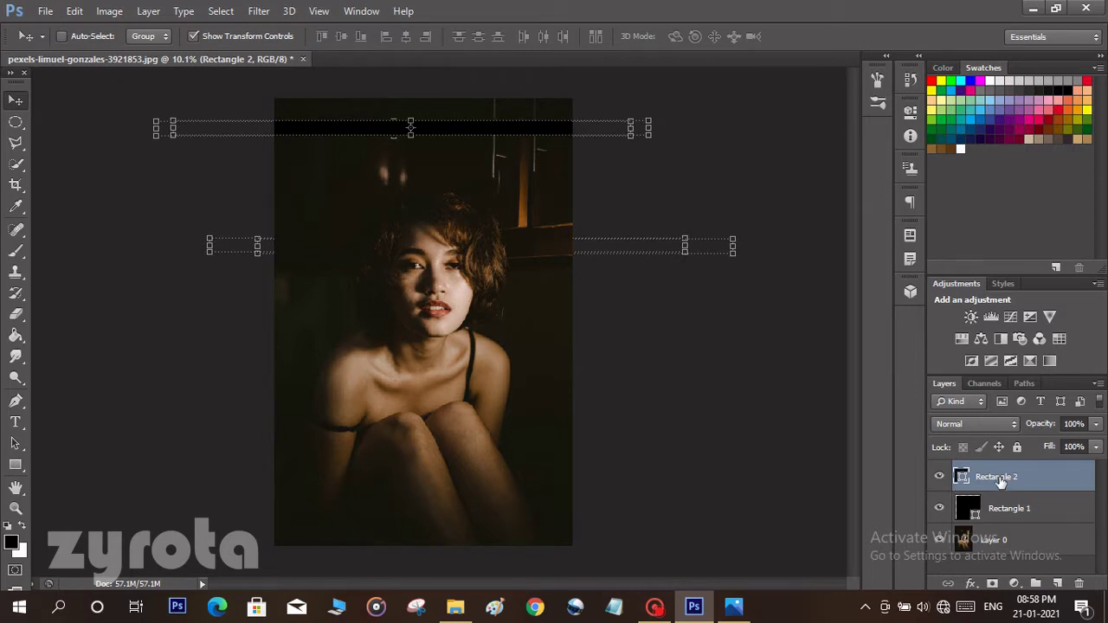
Step: Duplicate the black bar five times and space the copies evenly below it, down to the woman's chin
{"action": "key", "text": "ctrl+j"}
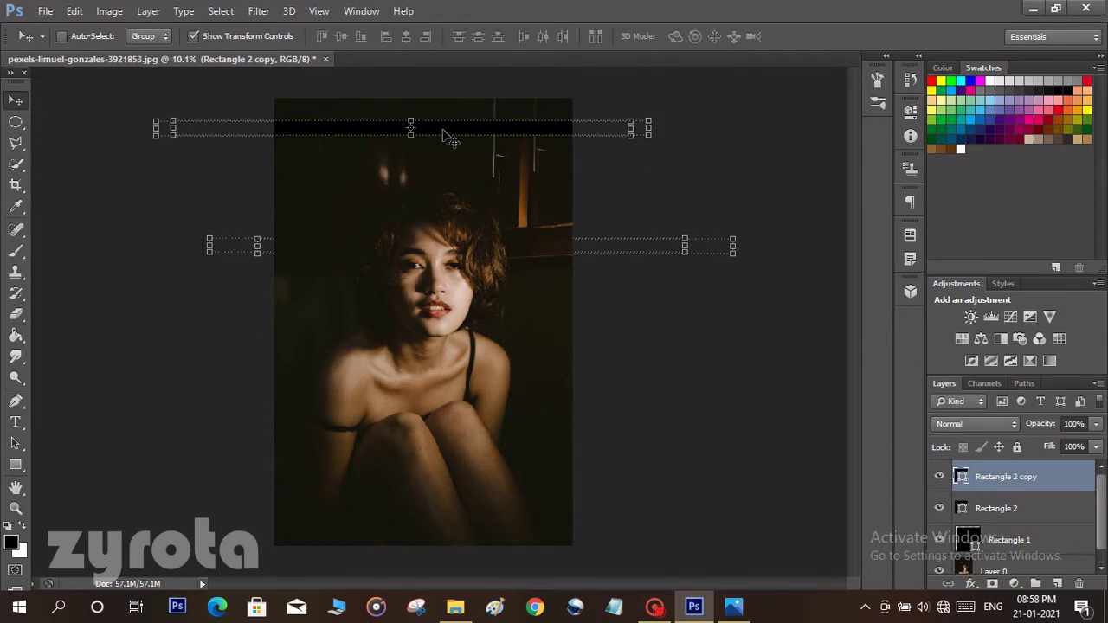
{"action": "left_click_drag", "start_coordinate": [445, 133], "coordinate": [445, 171]}
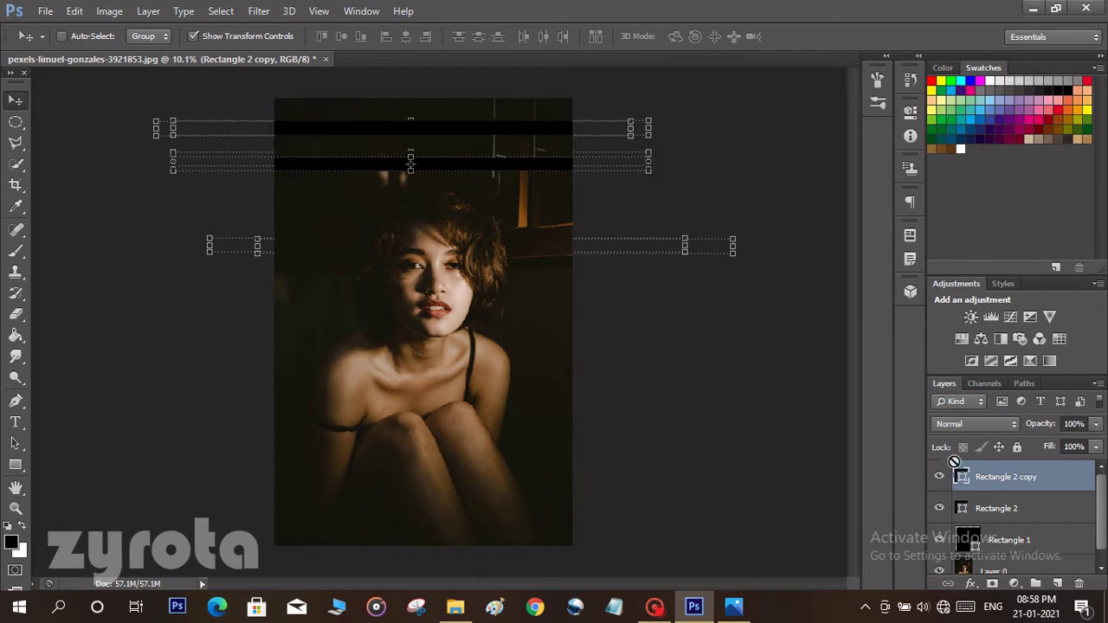
{"action": "key", "text": "ctrl+j"}
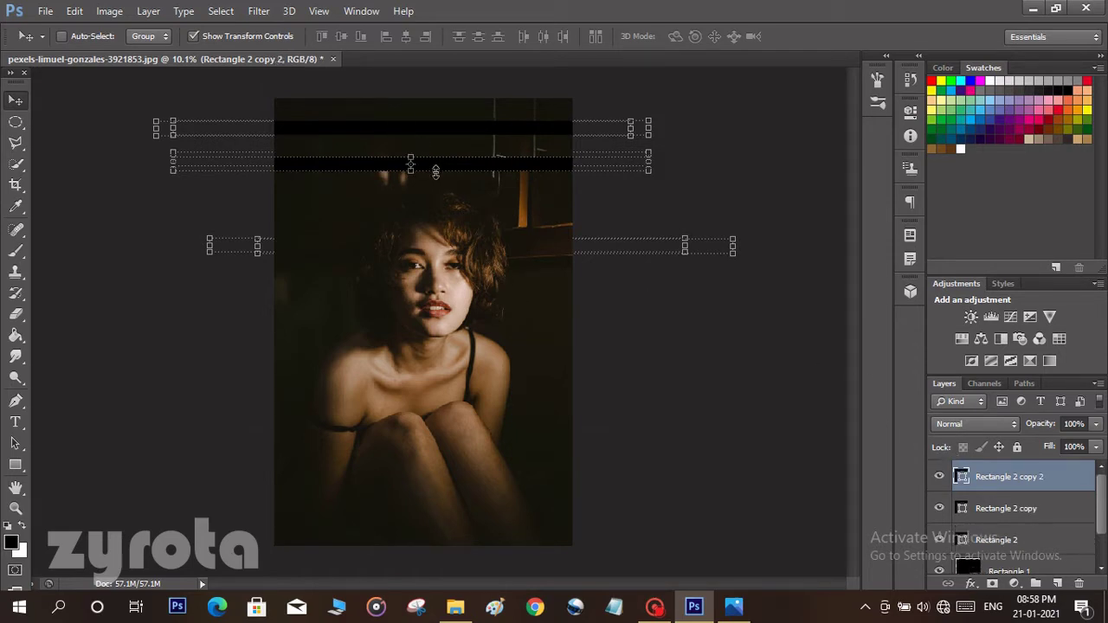
{"action": "left_click_drag", "start_coordinate": [435, 172], "coordinate": [438, 212]}
{"action": "key", "text": "ctrl+j"}
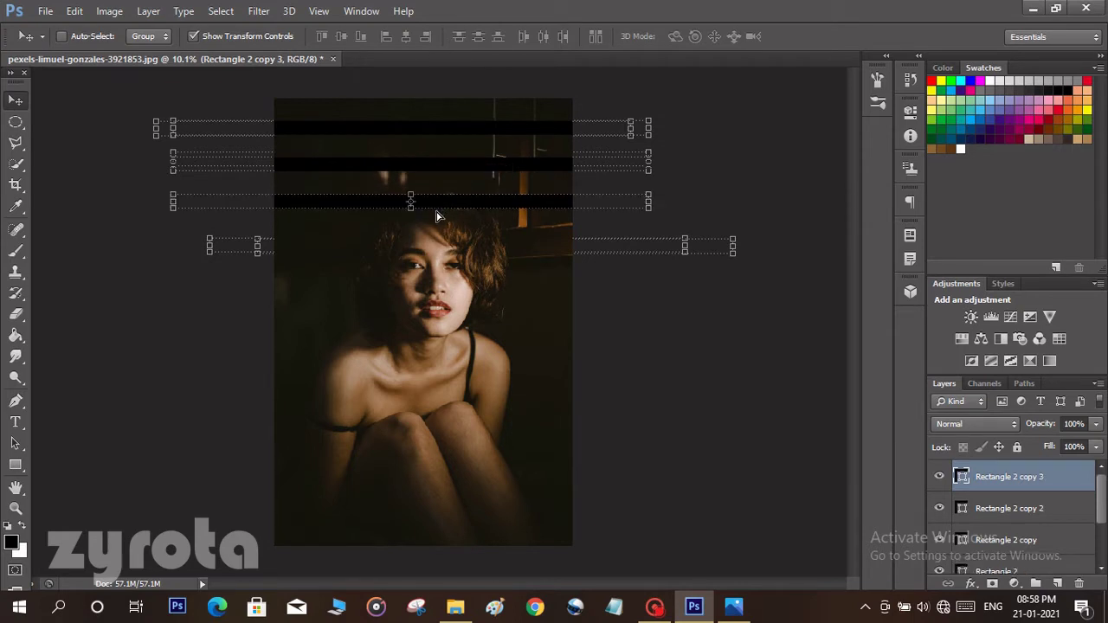
{"action": "left_click_drag", "start_coordinate": [438, 208], "coordinate": [454, 327]}
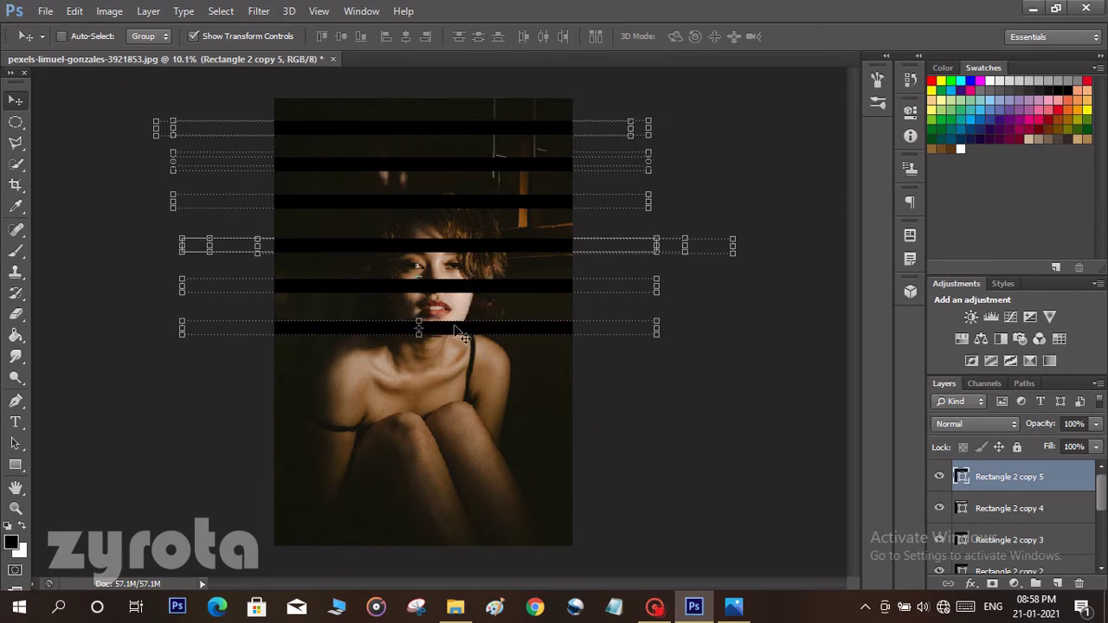
Step: Add five more copies of the bar at even spacing from the woman's chest to the photo's lower edge
{"action": "key", "text": "ctrl+t"}
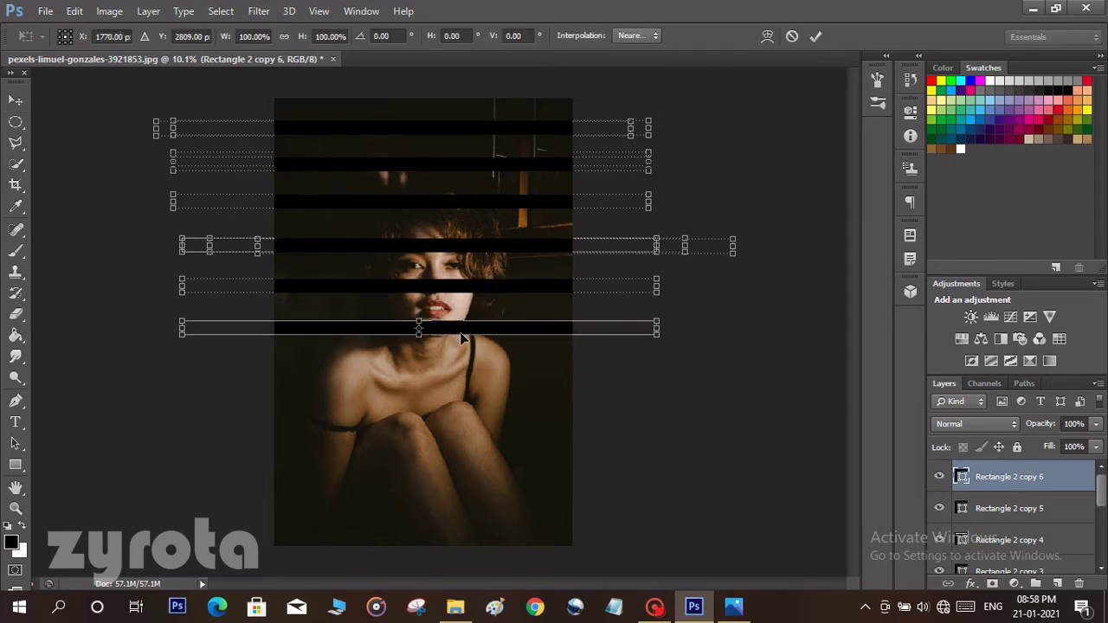
{"action": "left_click_drag", "start_coordinate": [461, 335], "coordinate": [474, 376]}
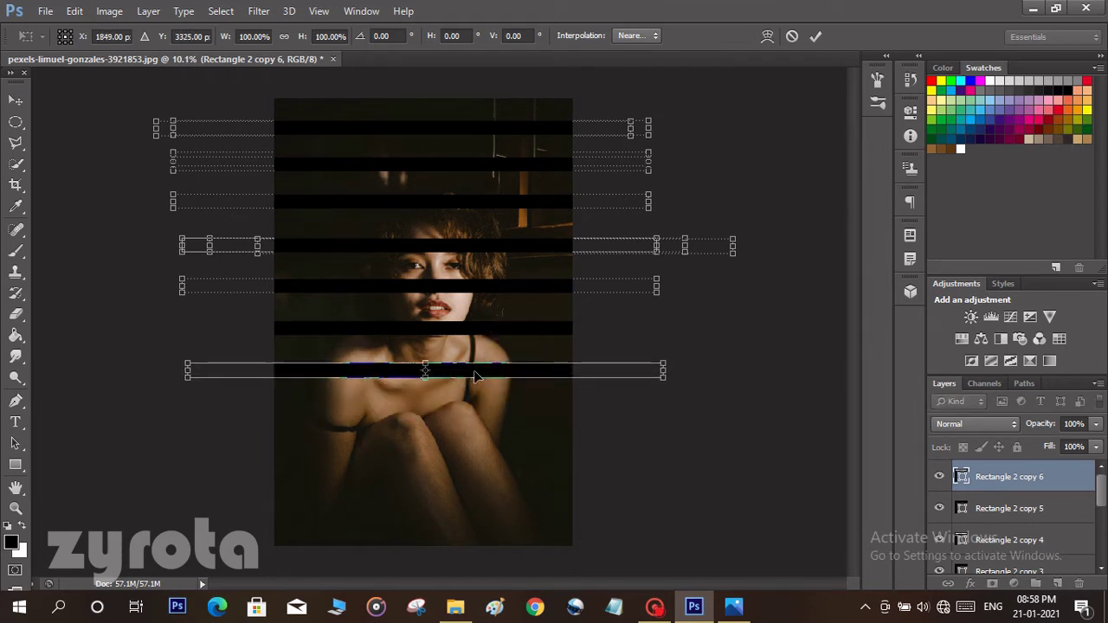
{"action": "left_click", "coordinate": [815, 36]}
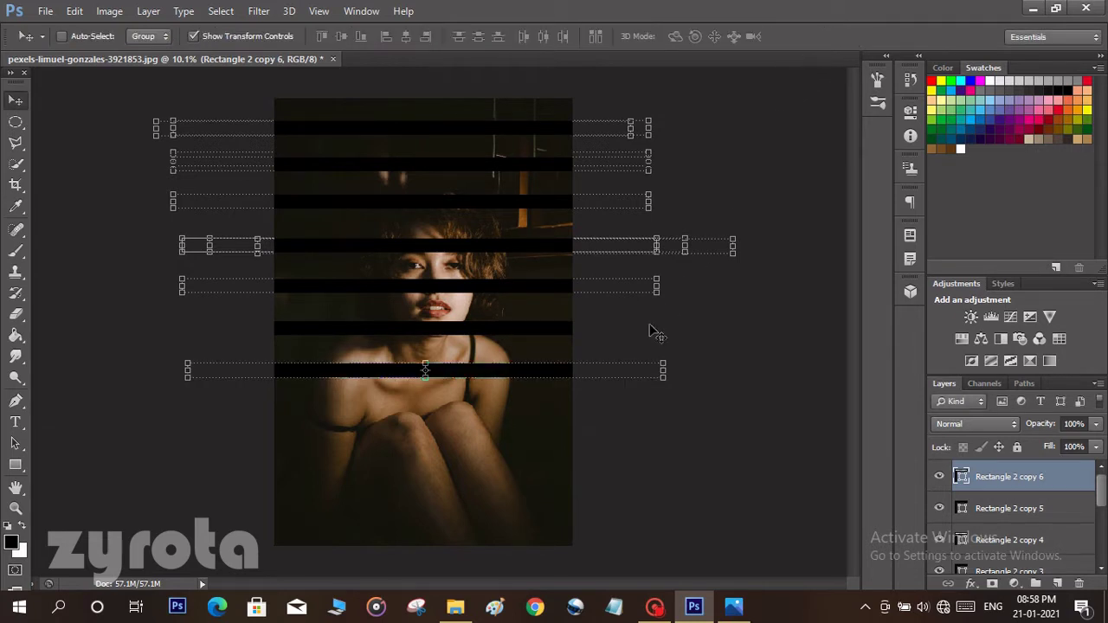
{"action": "key", "text": "ctrl+j"}
{"action": "left_click_drag", "start_coordinate": [478, 378], "coordinate": [482, 532]}
{"action": "key", "text": "ctrl+j"}
{"action": "key", "text": "ctrl+j"}
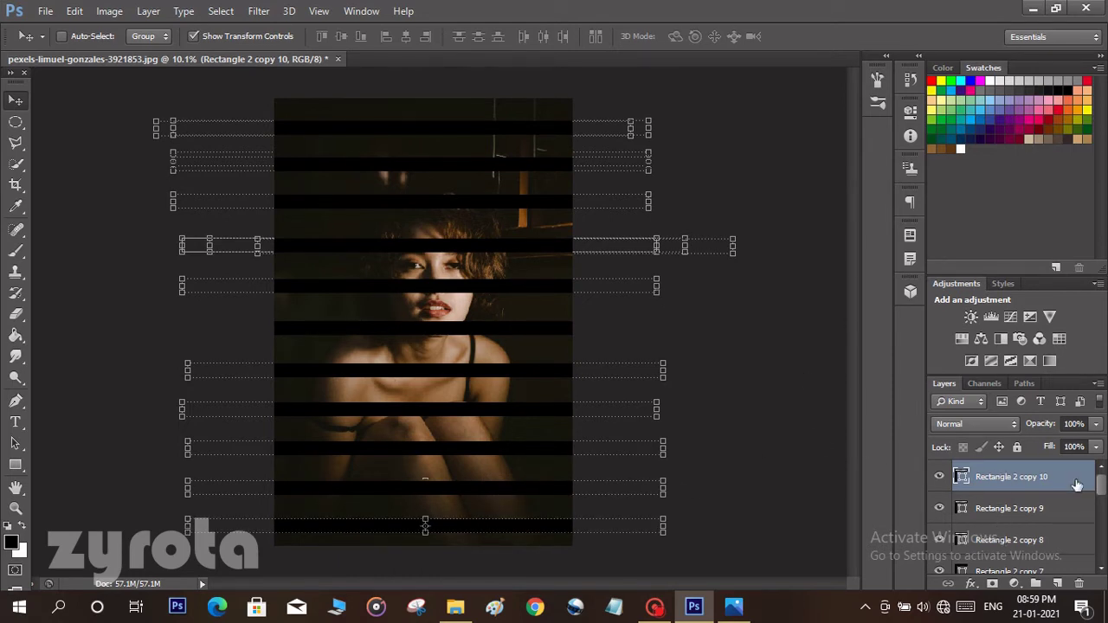
Step: Select all the rectangle layers above the photo layer and merge their shapes into one layer
{"action": "left_click", "coordinate": [1043, 510], "text": "ctrl"}
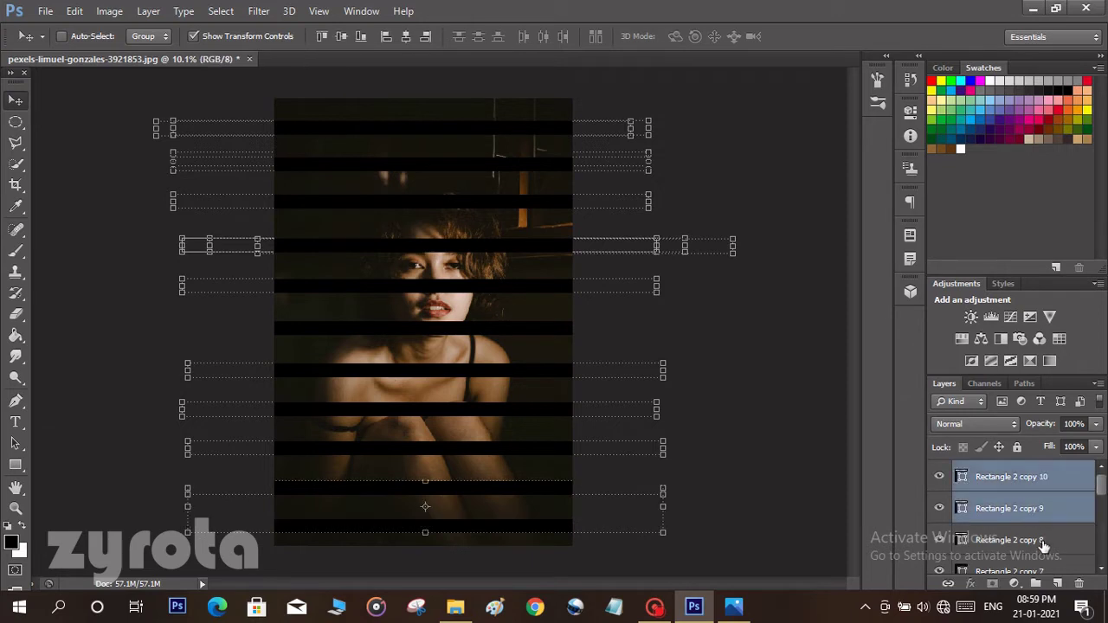
{"action": "left_click", "coordinate": [1045, 553], "text": "ctrl"}
{"action": "left_click", "coordinate": [1042, 570], "text": "ctrl"}
{"action": "scroll", "coordinate": [1051, 515], "scroll_direction": "down", "scroll_amount": 3}
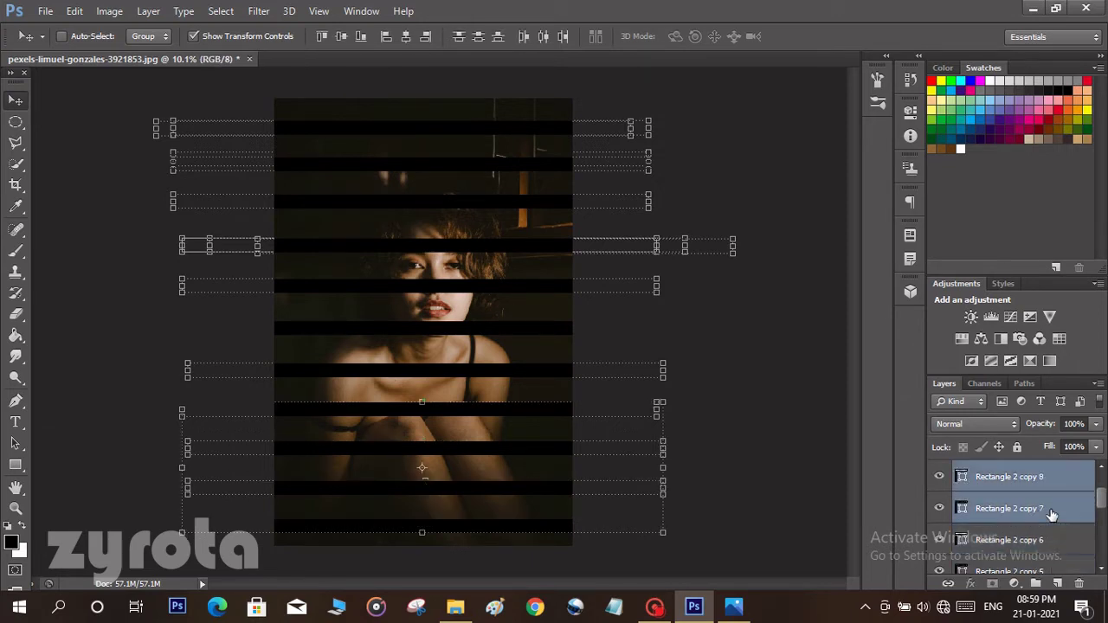
{"action": "left_click", "coordinate": [1052, 511], "text": "ctrl"}
{"action": "left_click", "coordinate": [1045, 541], "text": "ctrl"}
{"action": "left_click", "coordinate": [1043, 567], "text": "ctrl"}
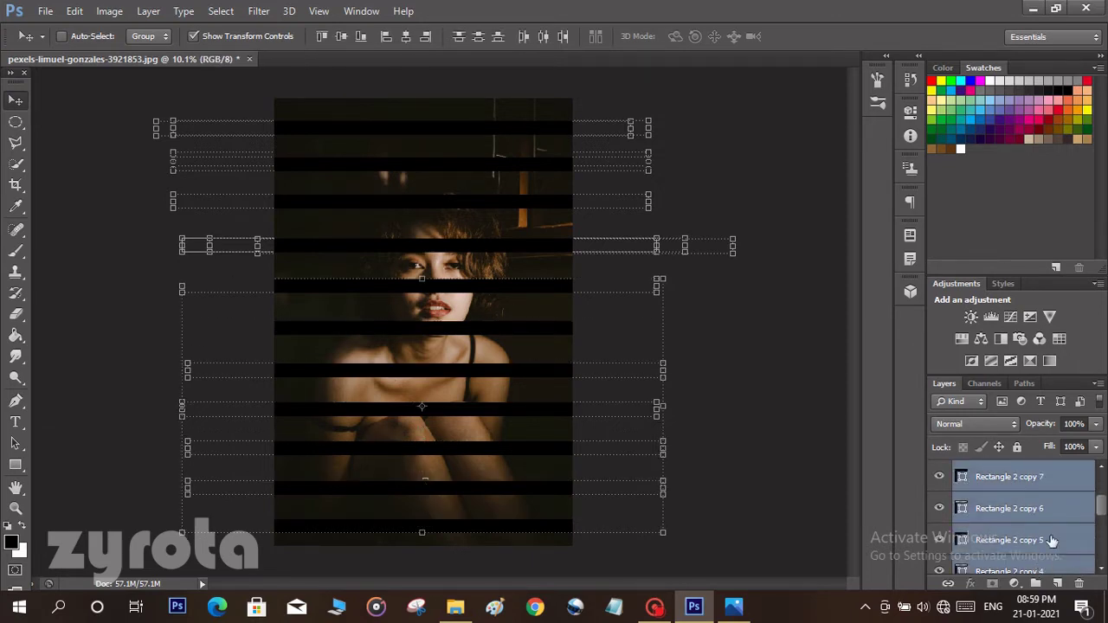
{"action": "scroll", "coordinate": [1054, 519], "scroll_direction": "down", "scroll_amount": 2}
{"action": "scroll", "coordinate": [1056, 514], "scroll_direction": "down", "scroll_amount": 1}
{"action": "left_click", "coordinate": [1056, 511], "text": "ctrl"}
{"action": "left_click", "coordinate": [1056, 539], "text": "ctrl"}
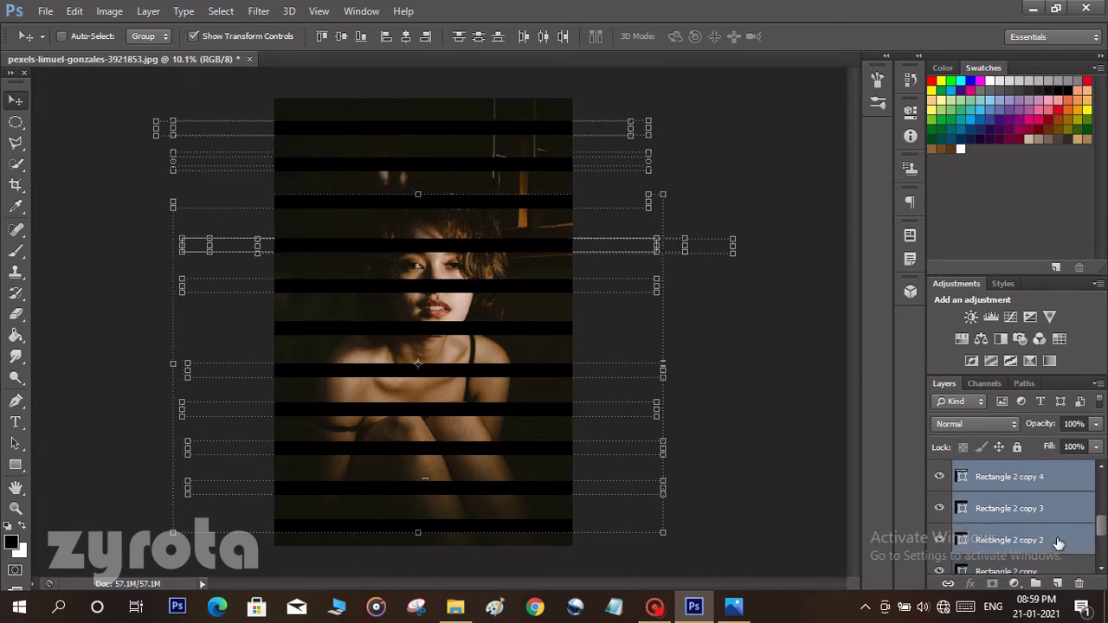
{"action": "left_click", "coordinate": [1052, 567], "text": "ctrl"}
{"action": "scroll", "coordinate": [1055, 528], "scroll_direction": "down", "scroll_amount": 3}
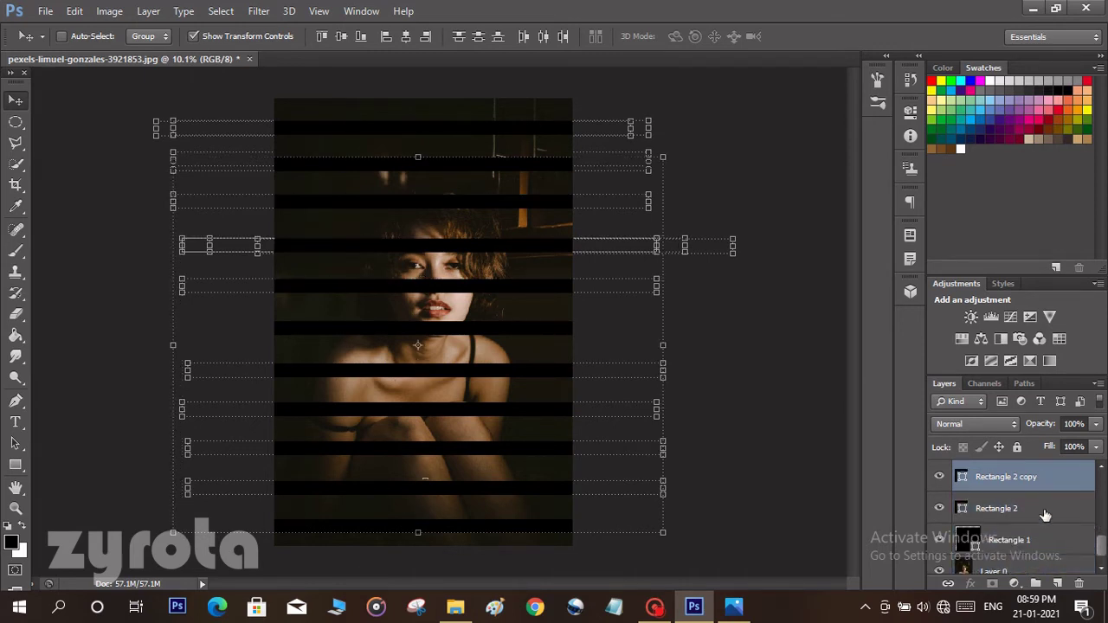
{"action": "left_click", "coordinate": [1044, 509], "text": "ctrl"}
{"action": "left_click", "coordinate": [1032, 540], "text": "ctrl"}
{"action": "scroll", "coordinate": [1032, 541], "scroll_direction": "down", "scroll_amount": 1}
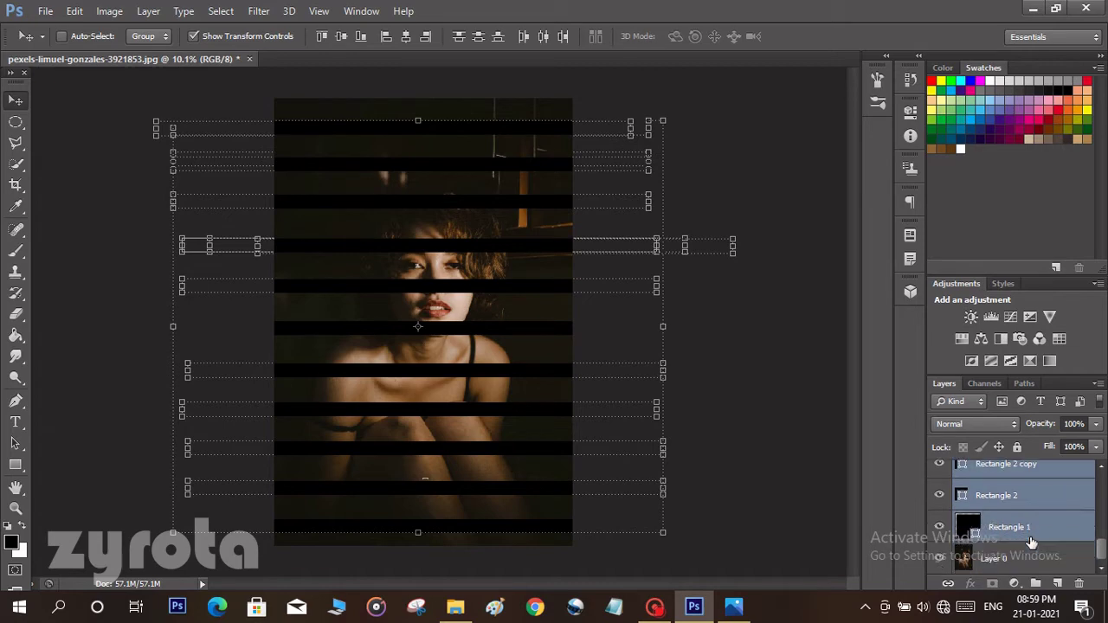
{"action": "right_click", "coordinate": [1035, 518]}
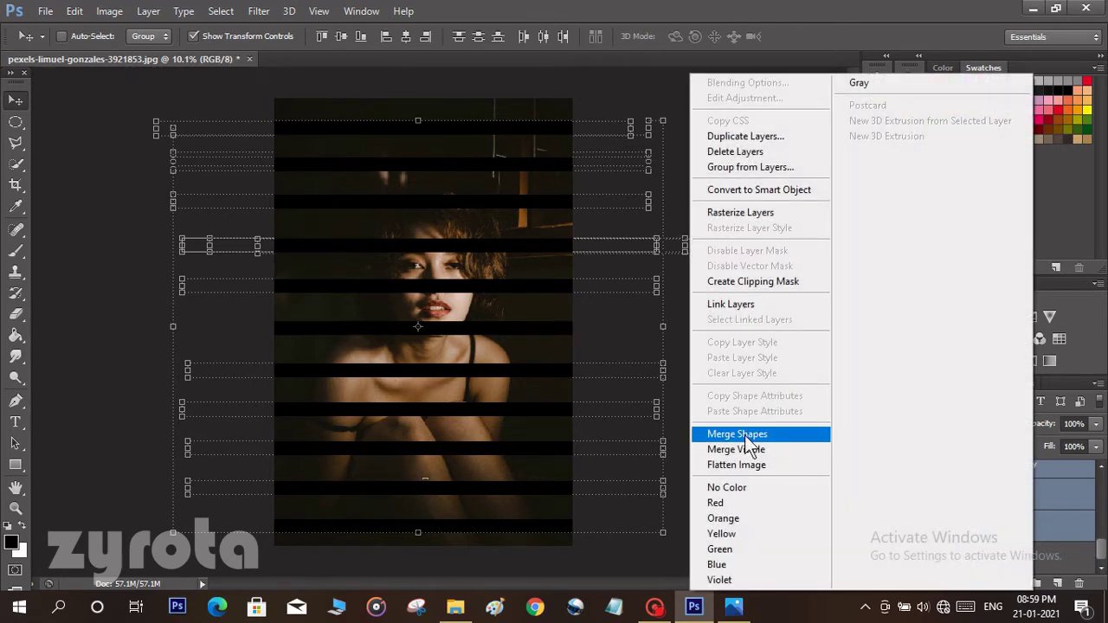
{"action": "left_click", "coordinate": [744, 435]}
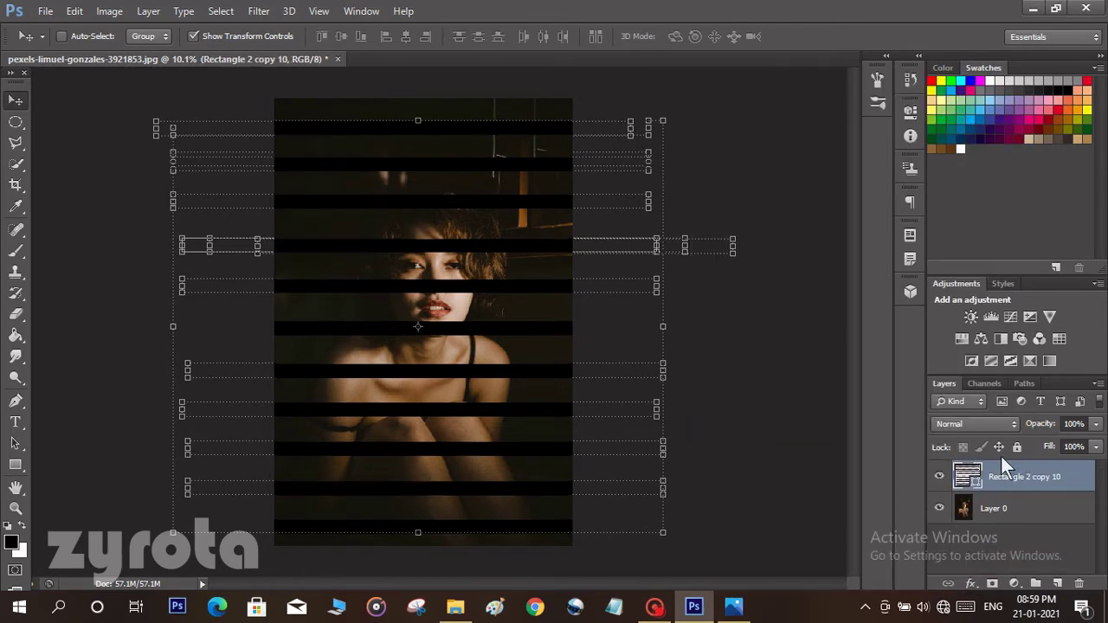
Step: Enlarge the merged bars to about 108.85% and shift them so they span the photo from its upper to its lower edge
{"action": "left_click", "coordinate": [1004, 509]}
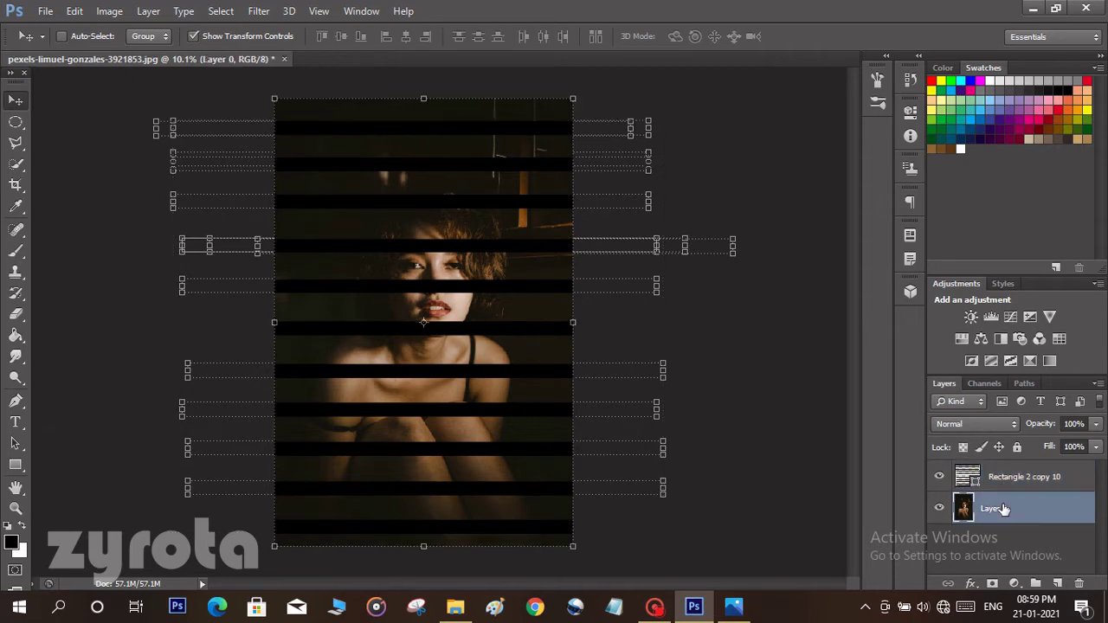
{"action": "left_click", "coordinate": [1008, 481]}
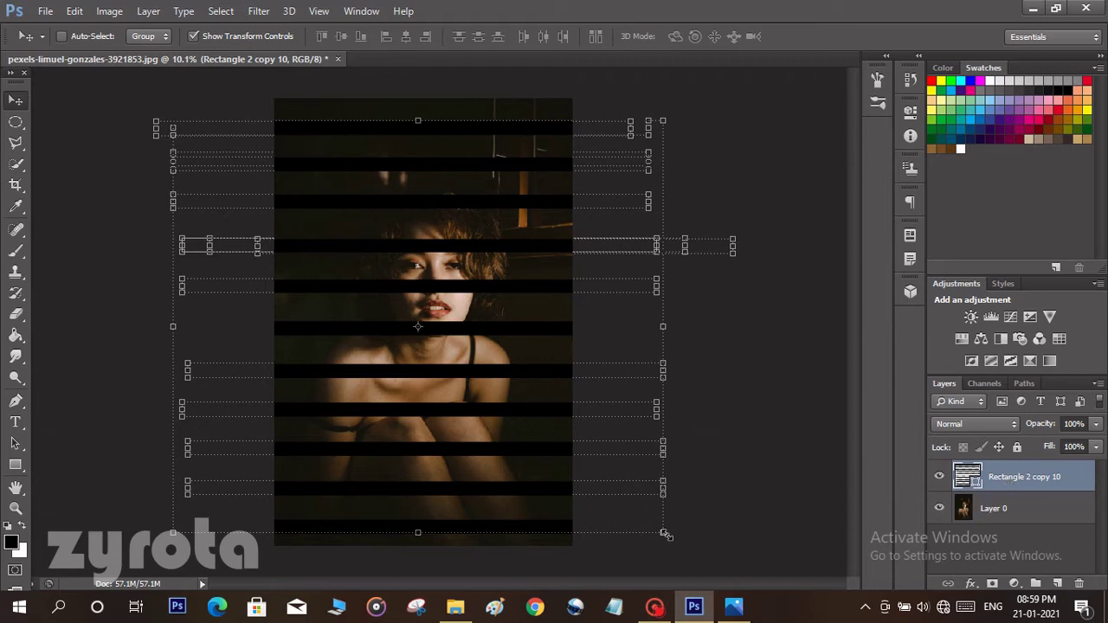
{"action": "left_click_drag", "start_coordinate": [665, 534], "coordinate": [705, 569]}
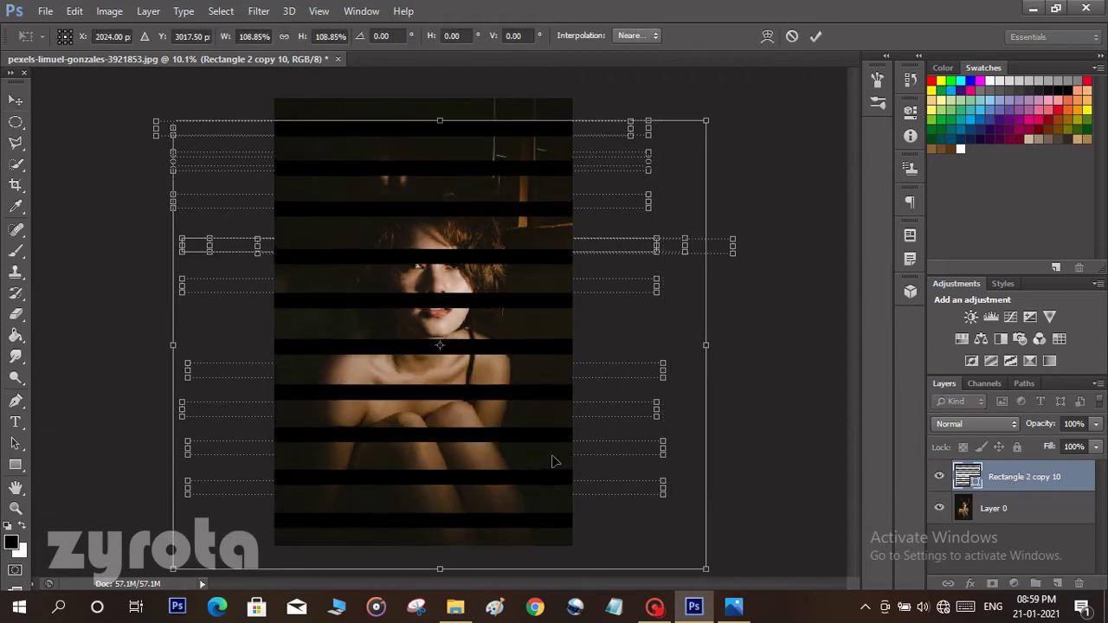
{"action": "left_click_drag", "start_coordinate": [555, 461], "coordinate": [534, 441]}
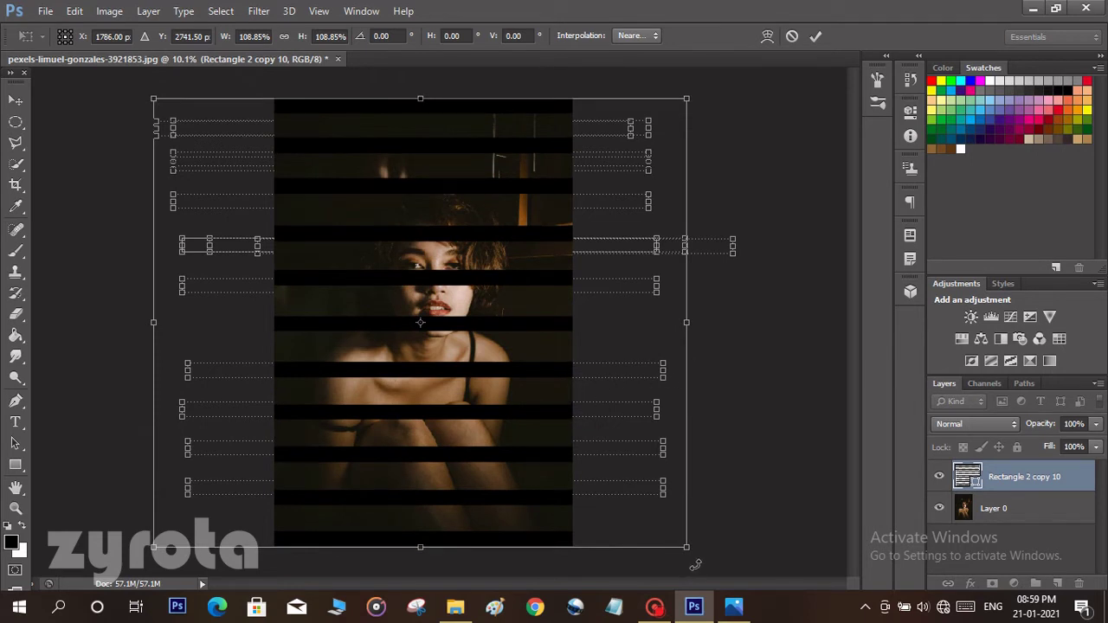
{"action": "left_click", "coordinate": [815, 38]}
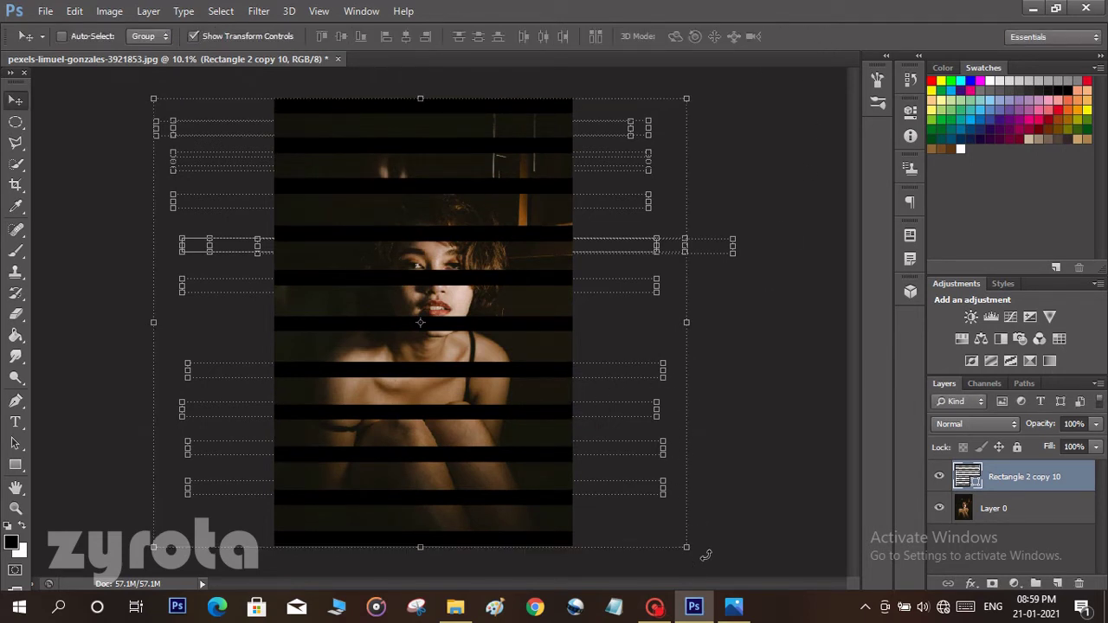
Step: Rotate the merged bars to about -6.22° so they slant across the portrait
{"action": "left_click_drag", "start_coordinate": [700, 560], "coordinate": [717, 491]}
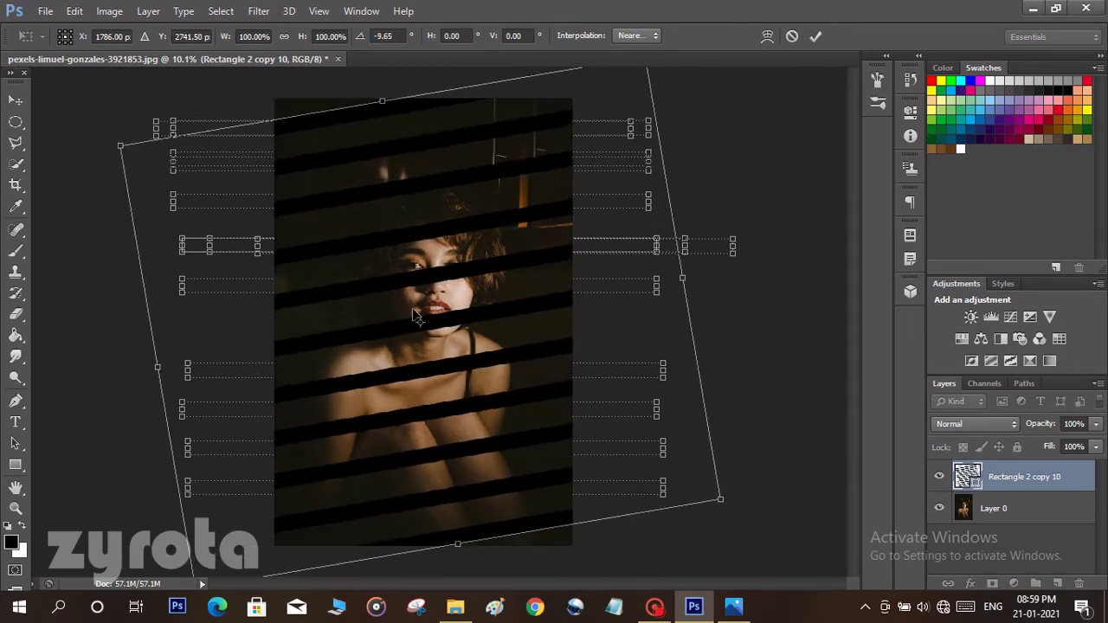
{"action": "scroll", "coordinate": [413, 316], "scroll_direction": "up", "scroll_amount": 3}
{"action": "scroll", "coordinate": [410, 309], "scroll_direction": "down", "scroll_amount": 3}
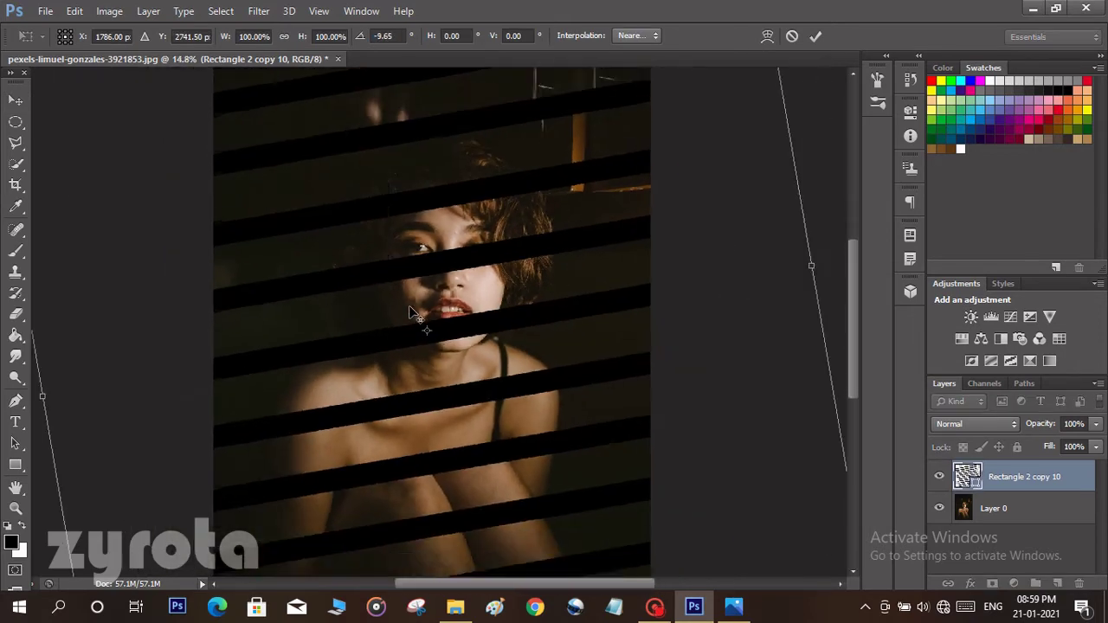
{"action": "scroll", "coordinate": [411, 309], "scroll_direction": "down", "scroll_amount": 1}
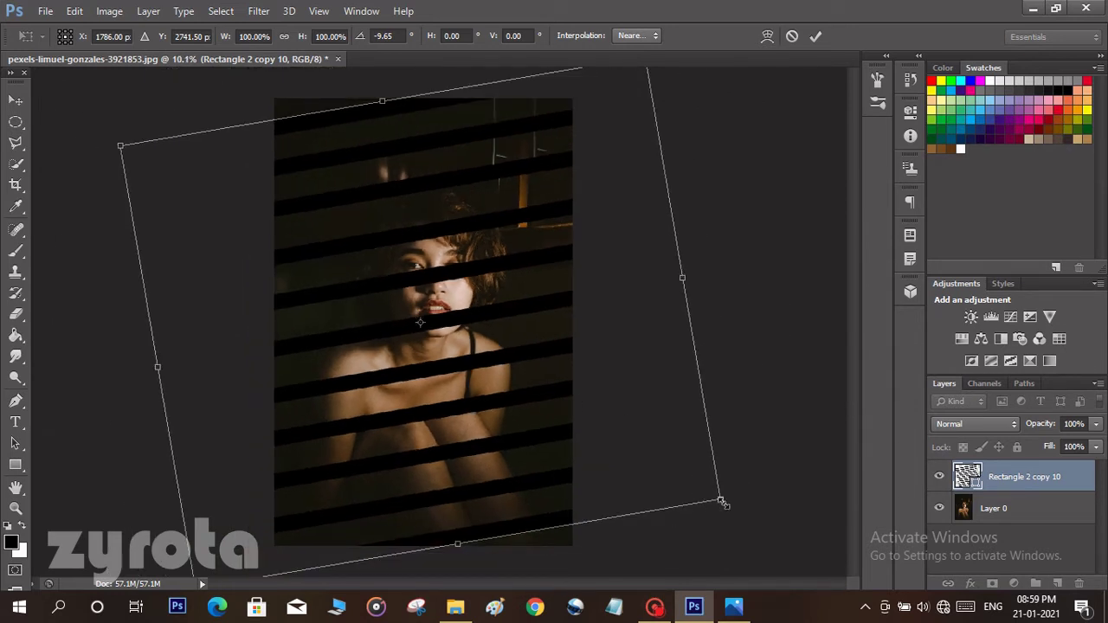
{"action": "left_click_drag", "start_coordinate": [734, 511], "coordinate": [720, 525]}
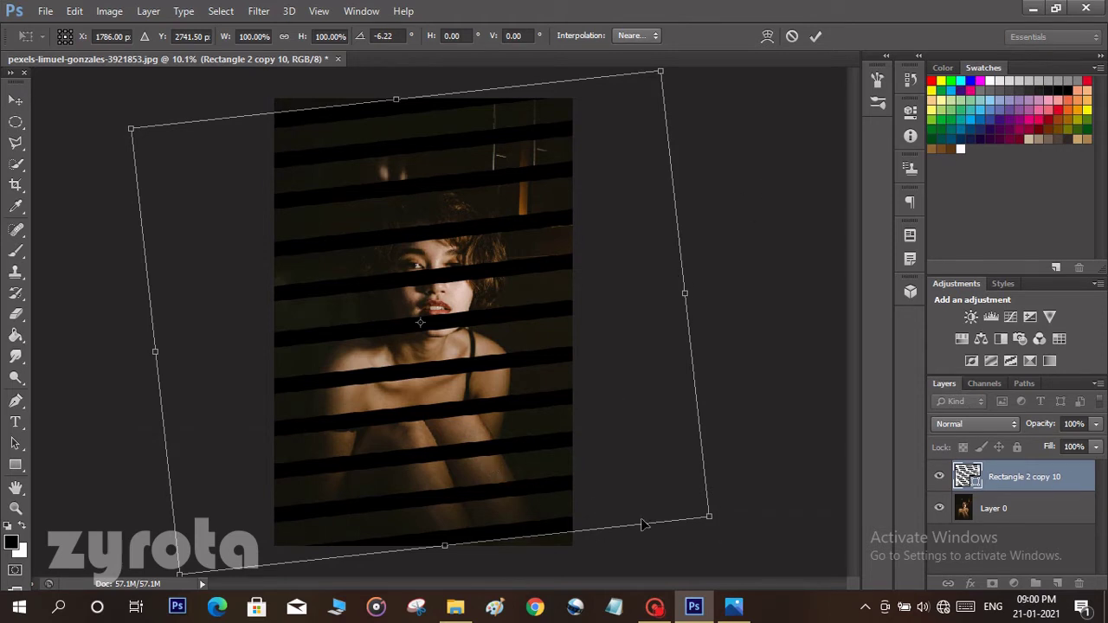
Step: Scale the slanted bars up to about 111.48%, reposition them over the photo and apply the transform
{"action": "left_click_drag", "start_coordinate": [708, 523], "coordinate": [759, 554]}
{"action": "mouse_move", "coordinate": [513, 443]}
{"action": "left_mouse_down"}
{"action": "mouse_move", "coordinate": [490, 277]}
{"action": "mouse_move", "coordinate": [507, 351]}
{"action": "mouse_move", "coordinate": [502, 427]}
{"action": "left_mouse_up"}
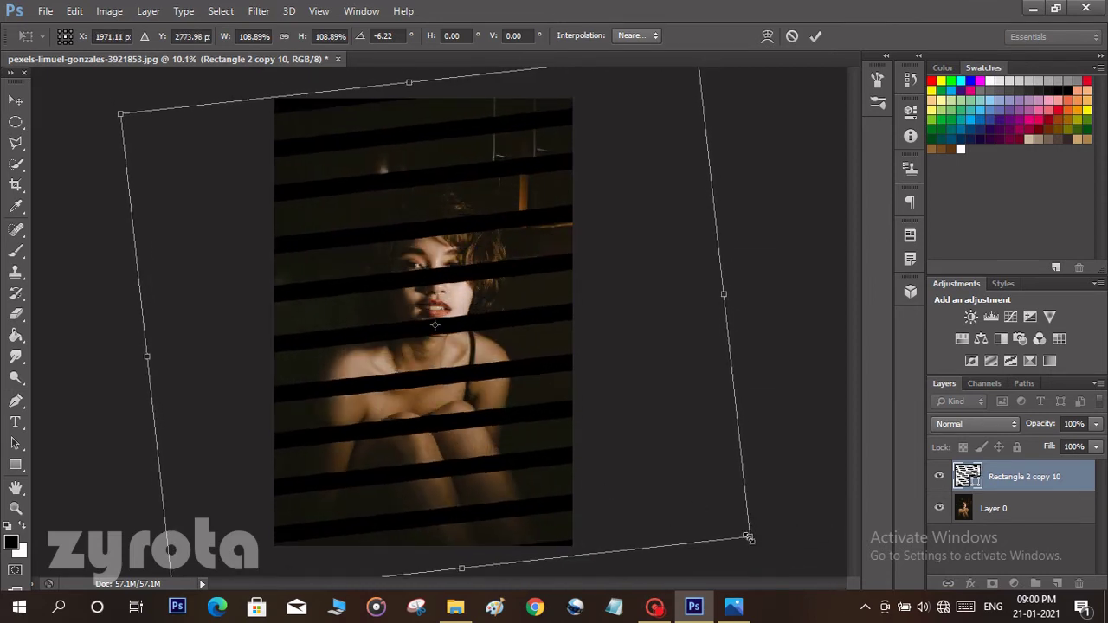
{"action": "mouse_move", "coordinate": [749, 539]}
{"action": "left_mouse_down"}
{"action": "mouse_move", "coordinate": [781, 562]}
{"action": "mouse_move", "coordinate": [764, 551]}
{"action": "left_mouse_up"}
{"action": "left_click_drag", "start_coordinate": [524, 430], "coordinate": [530, 442]}
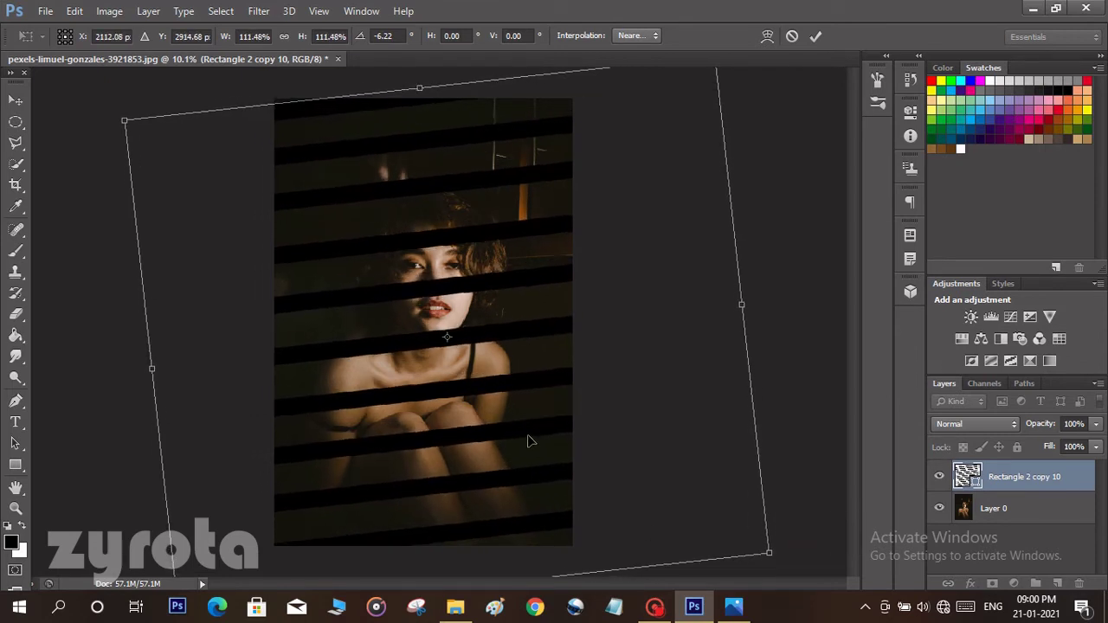
{"action": "left_click", "coordinate": [815, 35]}
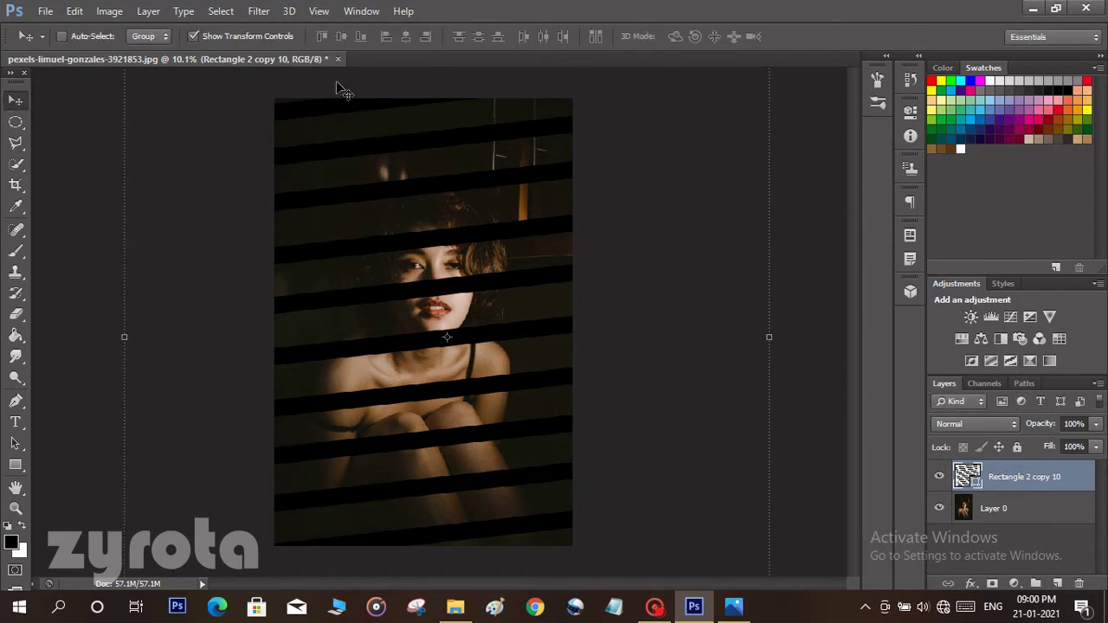
Step: Try rasterizing the bar layer and applying a Gaussian Blur with a 60-pixel radius
{"action": "left_click", "coordinate": [259, 10]}
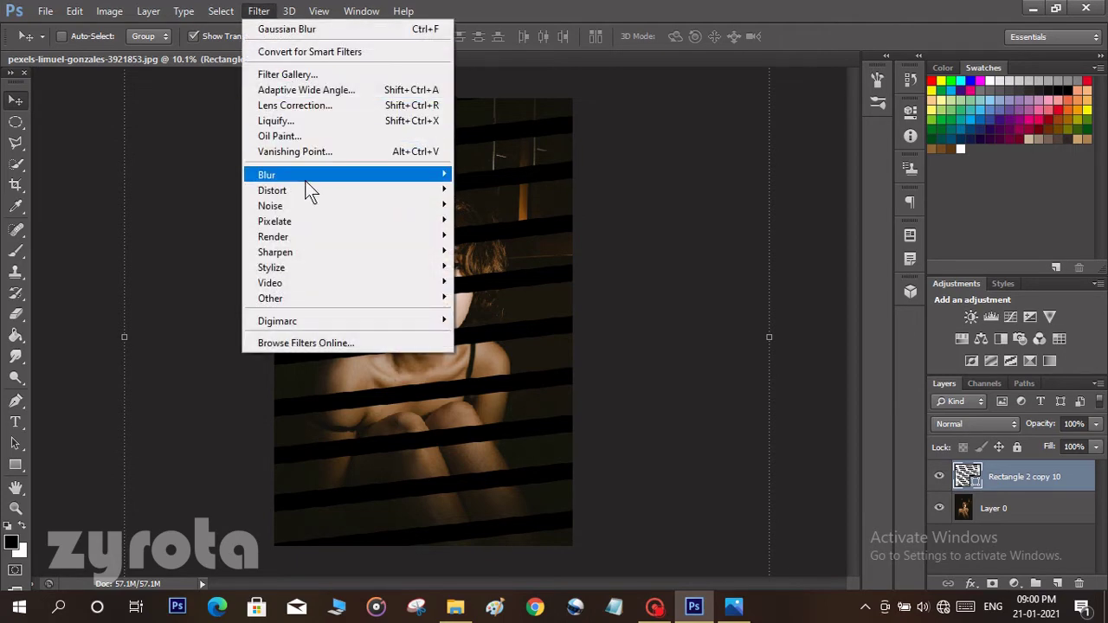
{"action": "mouse_move", "coordinate": [306, 181]}
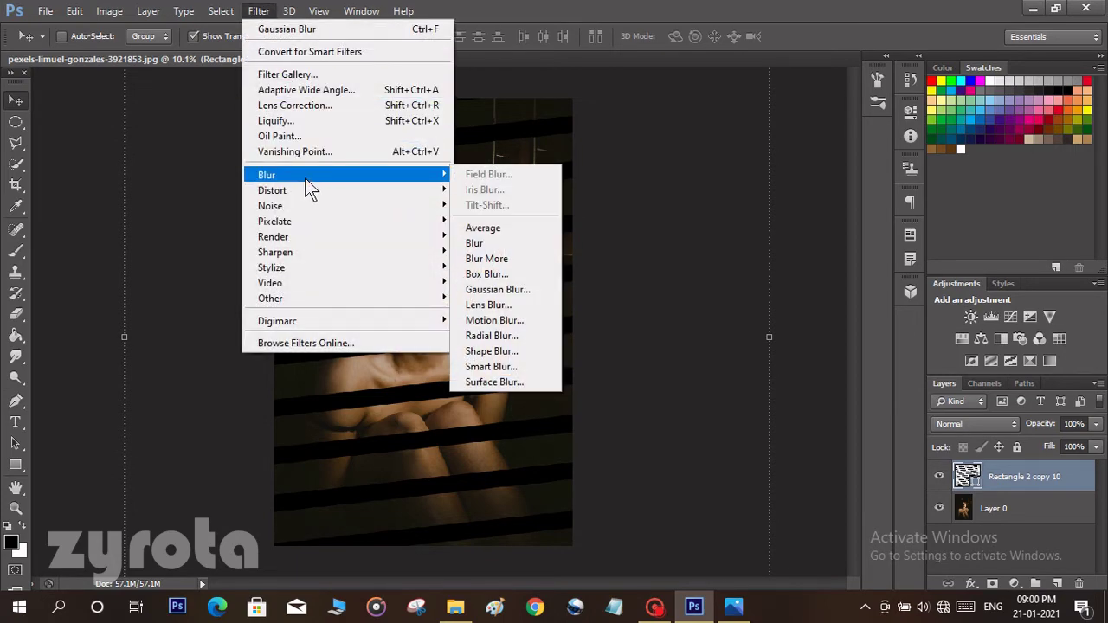
{"action": "left_click", "coordinate": [493, 289]}
{"action": "left_click", "coordinate": [478, 240]}
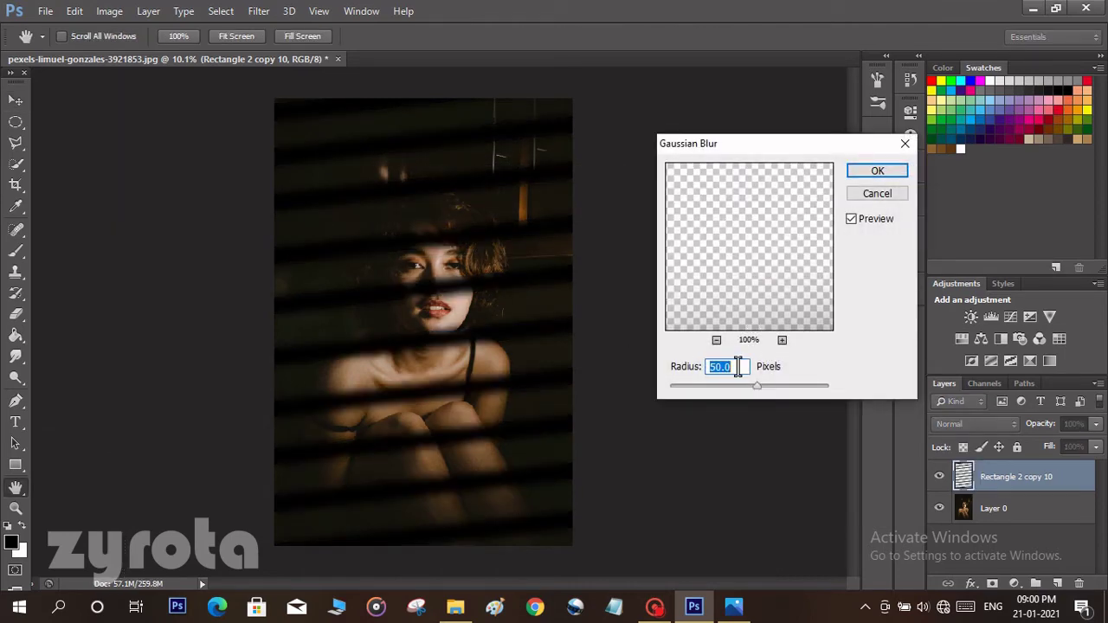
{"action": "type", "text": "60"}
{"action": "key", "text": "Return"}
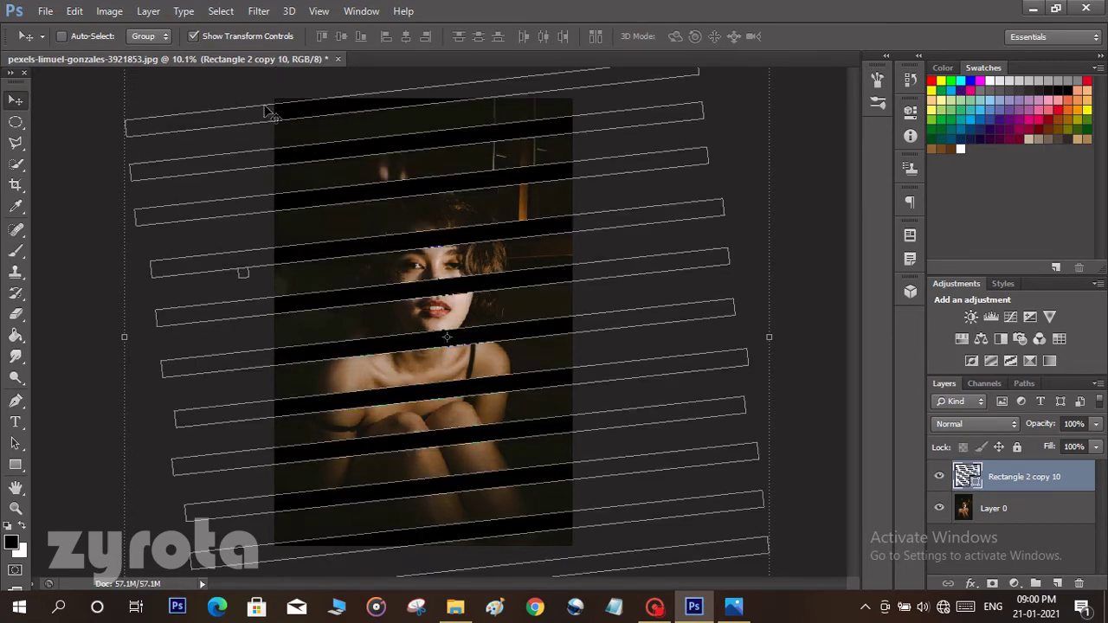
Step: Start a Gaussian Blur on the slanted bar layer, rasterizing the shape
{"action": "left_click", "coordinate": [257, 13]}
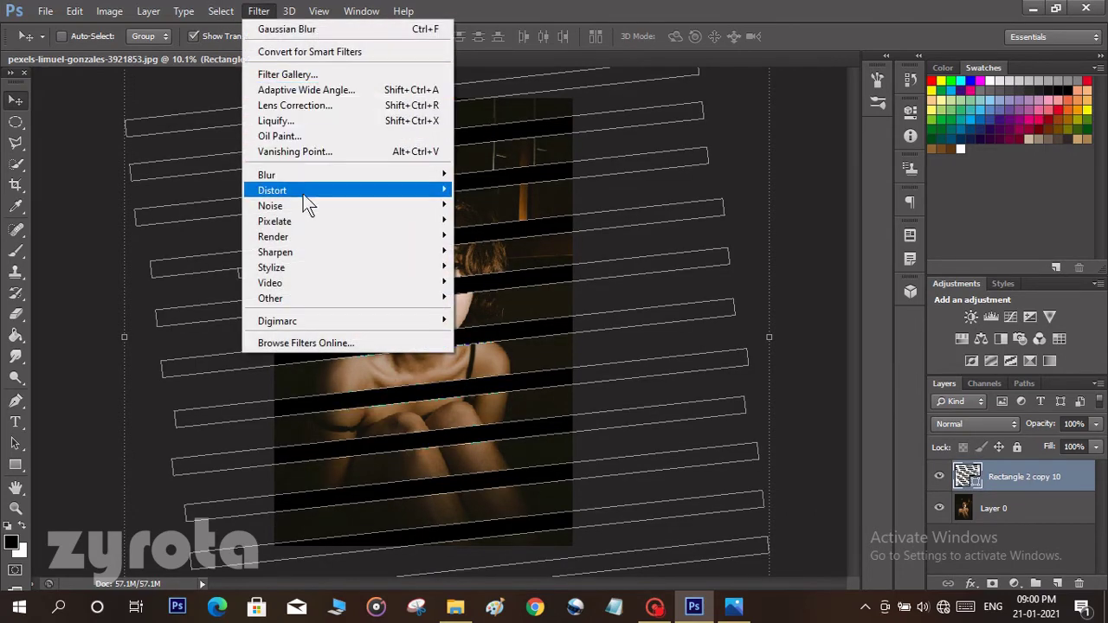
{"action": "mouse_move", "coordinate": [302, 178]}
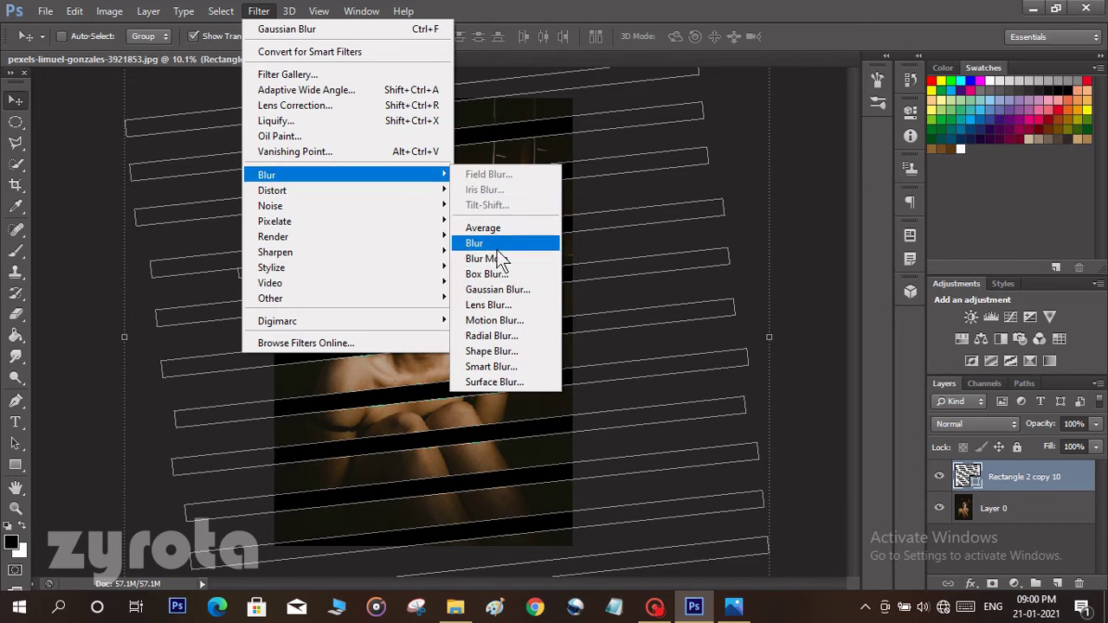
{"action": "left_click", "coordinate": [487, 292]}
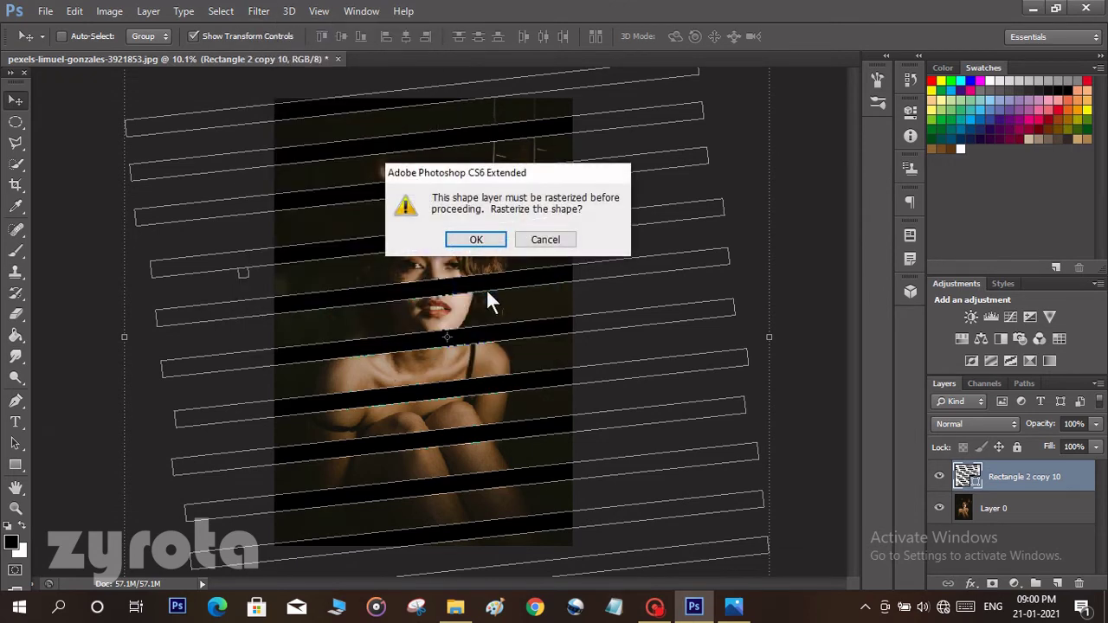
{"action": "left_click", "coordinate": [482, 242]}
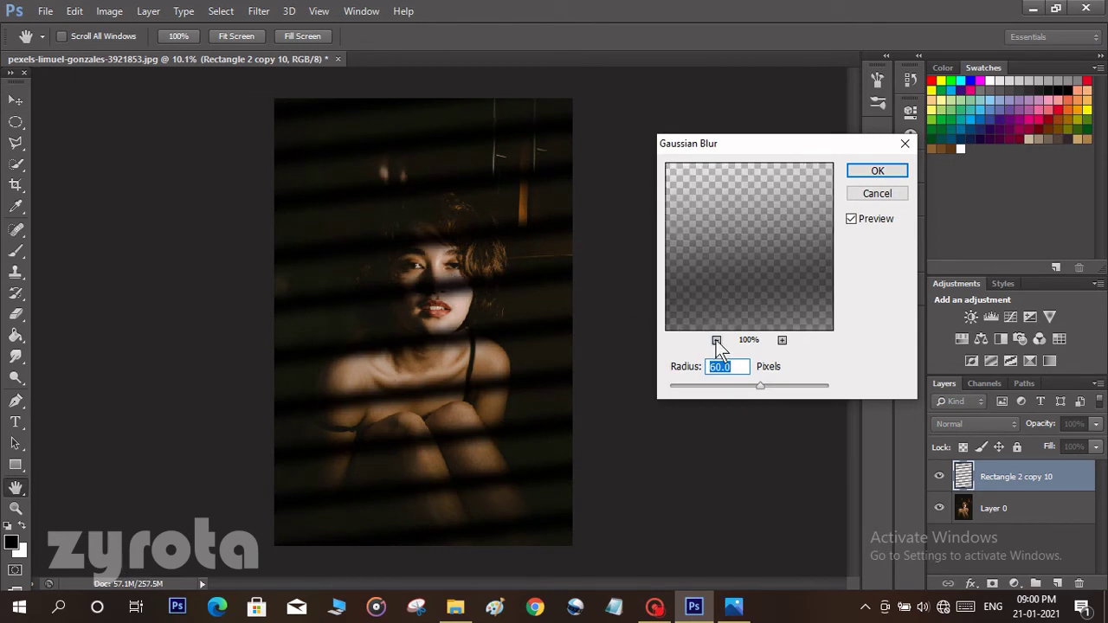
Step: Raise the Gaussian Blur radius to about 106.3 pixels and apply the blur to the bars
{"action": "left_click", "coordinate": [717, 341]}
{"action": "left_click", "coordinate": [717, 340]}
{"action": "left_click", "coordinate": [717, 340]}
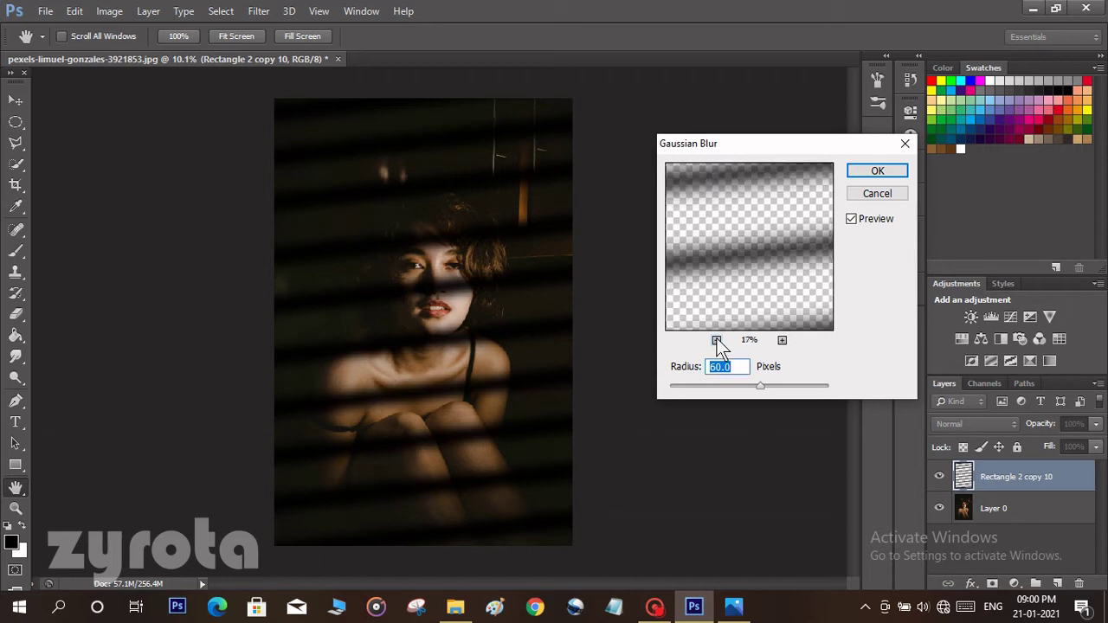
{"action": "left_click", "coordinate": [716, 340]}
{"action": "left_click", "coordinate": [720, 367]}
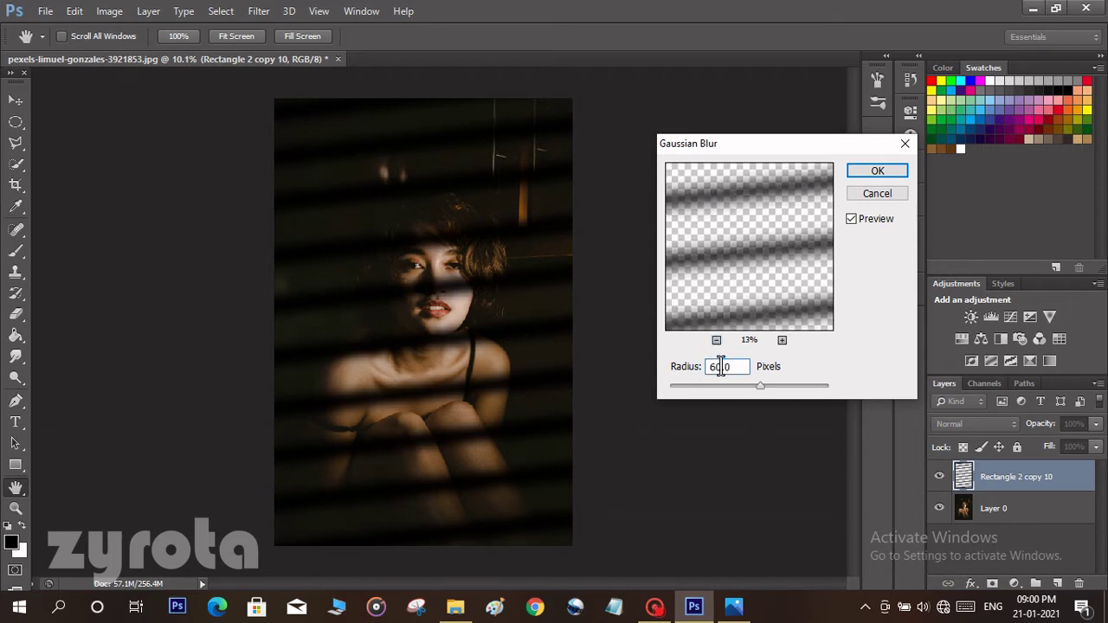
{"action": "key", "text": "BackSpace"}
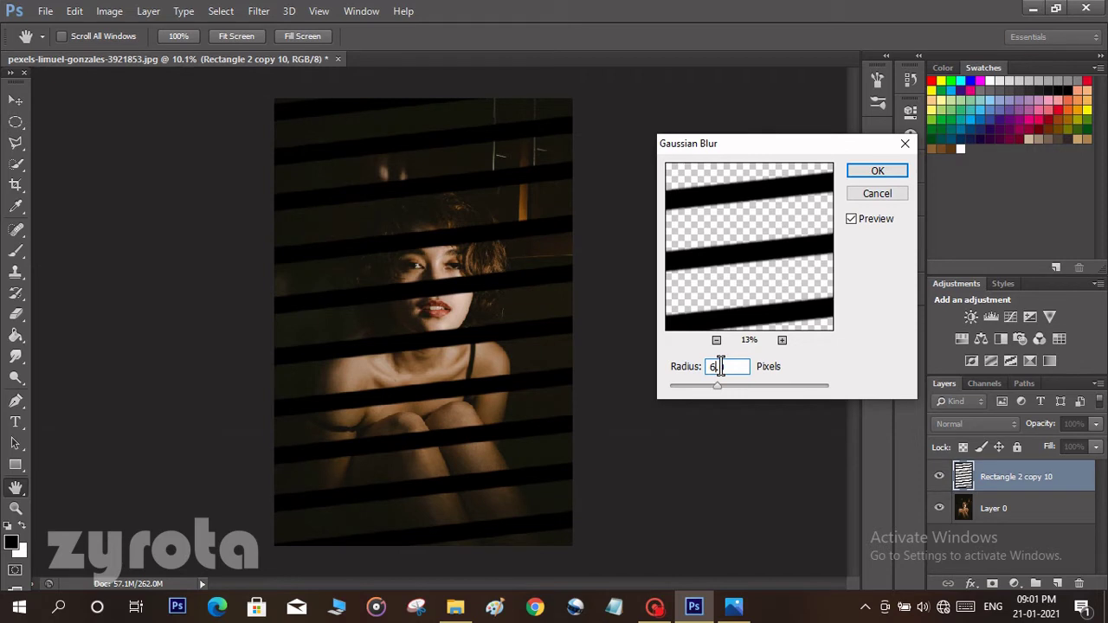
{"action": "type", "text": "8"}
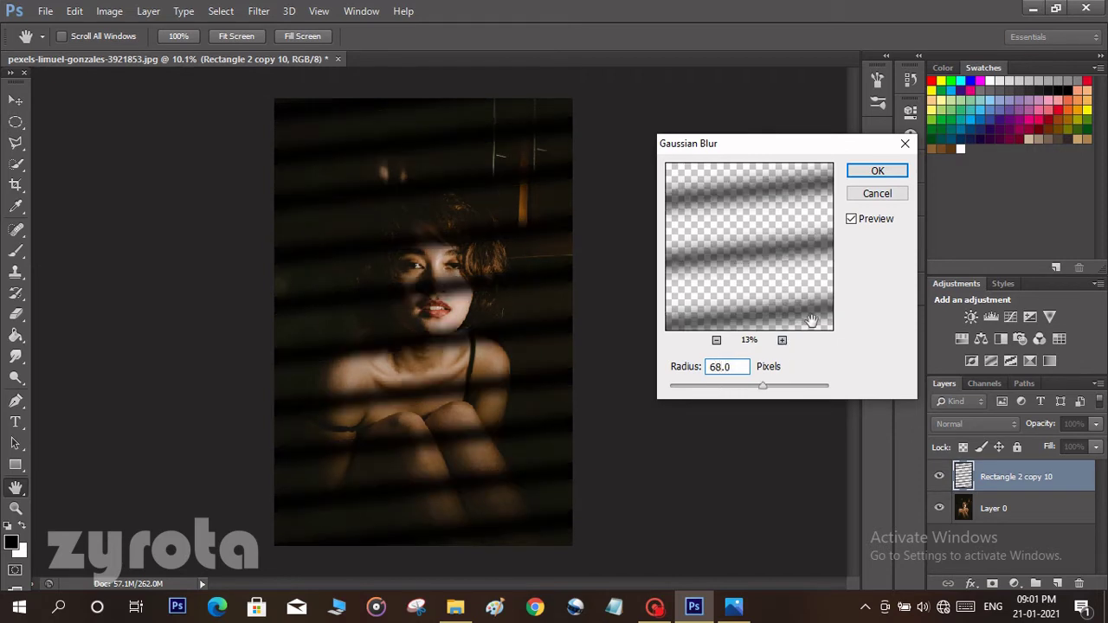
{"action": "left_click_drag", "start_coordinate": [769, 388], "coordinate": [775, 393]}
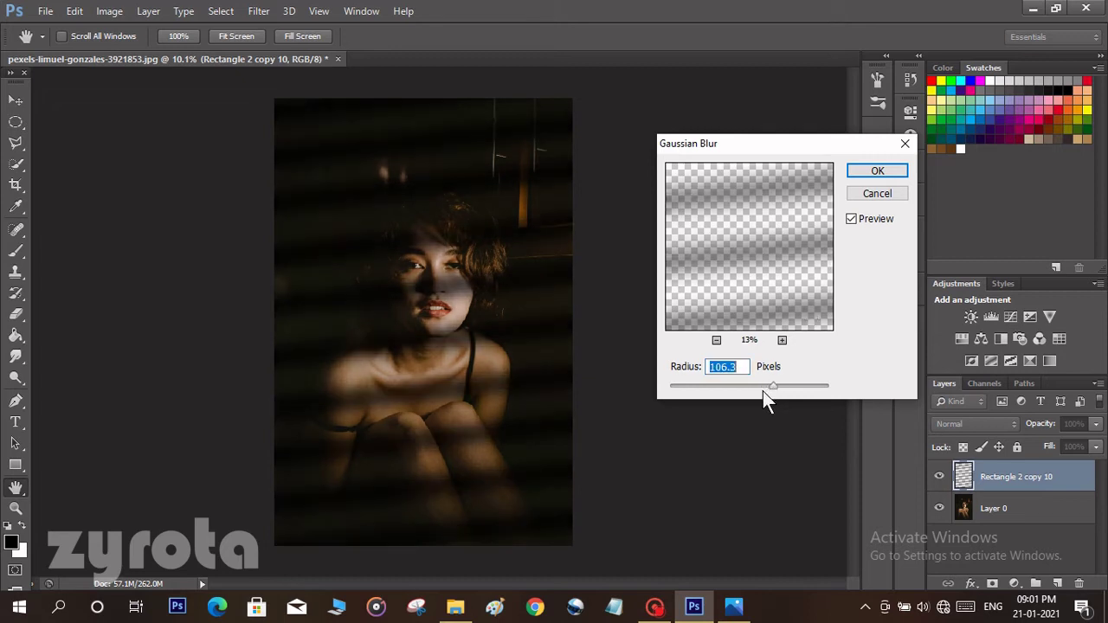
{"action": "left_click", "coordinate": [874, 168]}
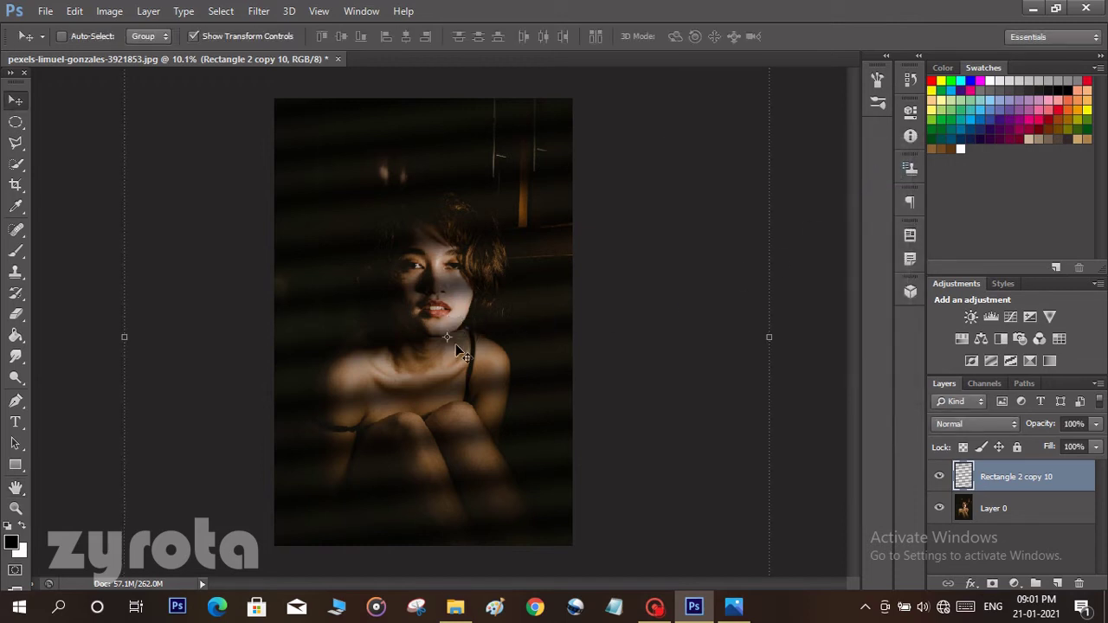
Step: Rotate the blurred bars to about -1.19° at 107.98% scale, centred over the photo, and lower the layer's opacity to 81% and fill to 85%
{"action": "left_click", "coordinate": [786, 335]}
{"action": "left_click_drag", "start_coordinate": [786, 335], "coordinate": [793, 327]}
{"action": "key", "text": "ctrl+minus"}
{"action": "key", "text": "ctrl+minus"}
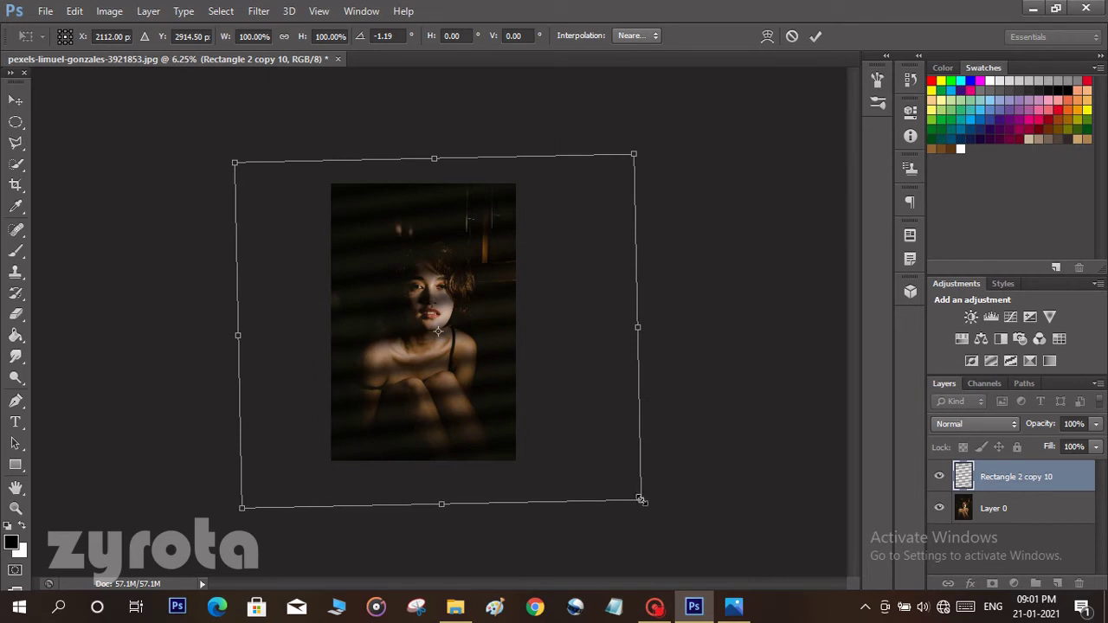
{"action": "left_click_drag", "start_coordinate": [641, 500], "coordinate": [666, 524]}
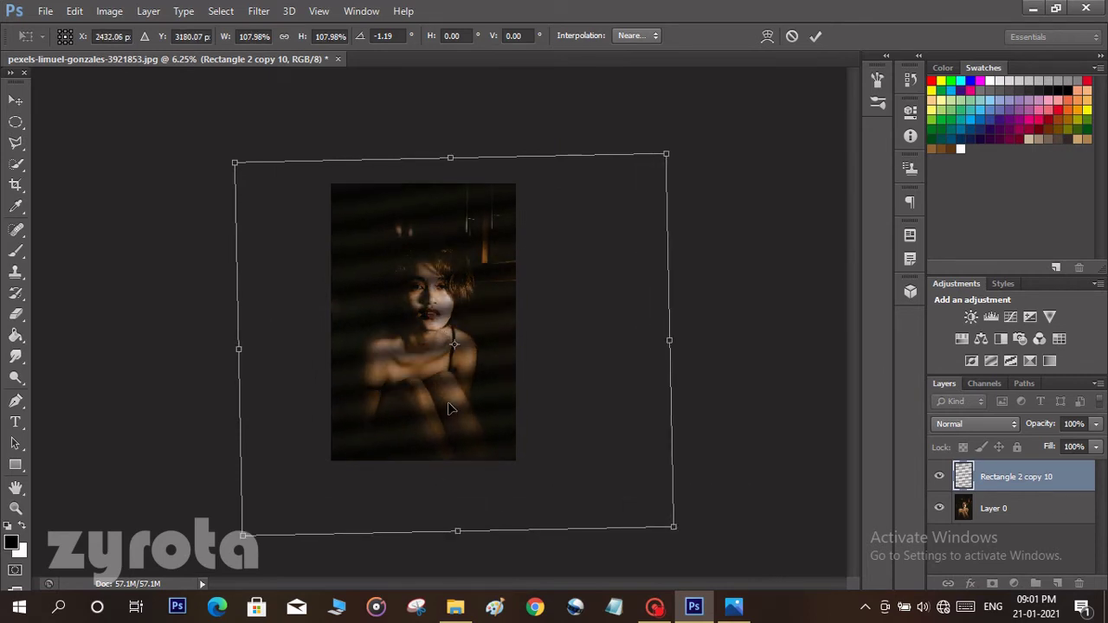
{"action": "left_click_drag", "start_coordinate": [451, 407], "coordinate": [430, 389]}
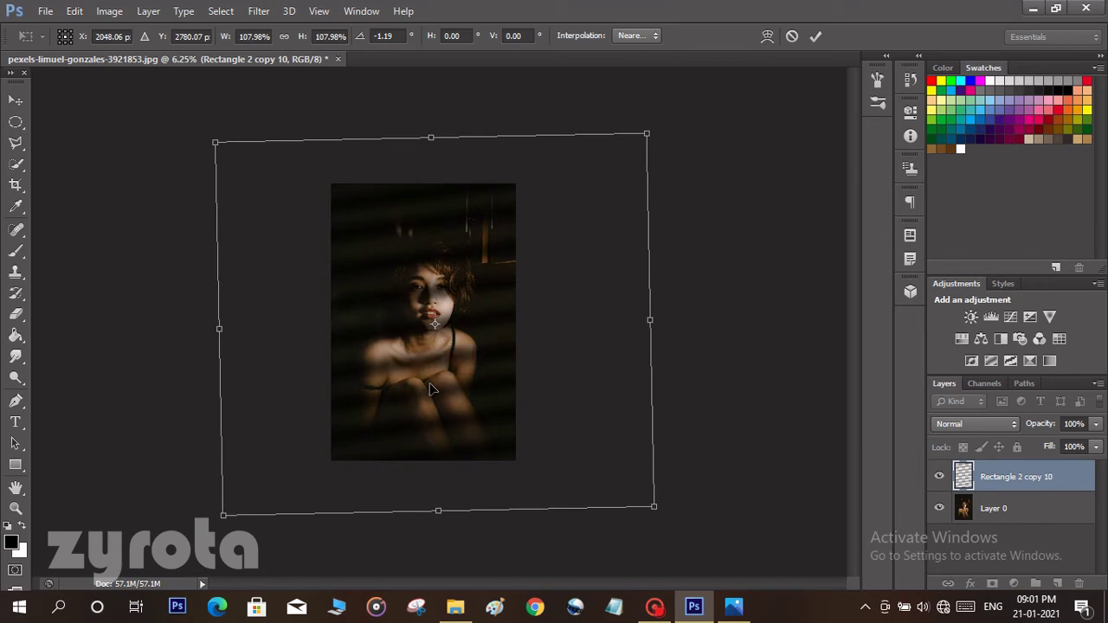
{"action": "mouse_move", "coordinate": [1045, 430]}
{"action": "left_mouse_down"}
{"action": "mouse_move", "coordinate": [1021, 430]}
{"action": "mouse_move", "coordinate": [1035, 452]}
{"action": "mouse_move", "coordinate": [1027, 455]}
{"action": "mouse_move", "coordinate": [1040, 423]}
{"action": "left_mouse_up"}
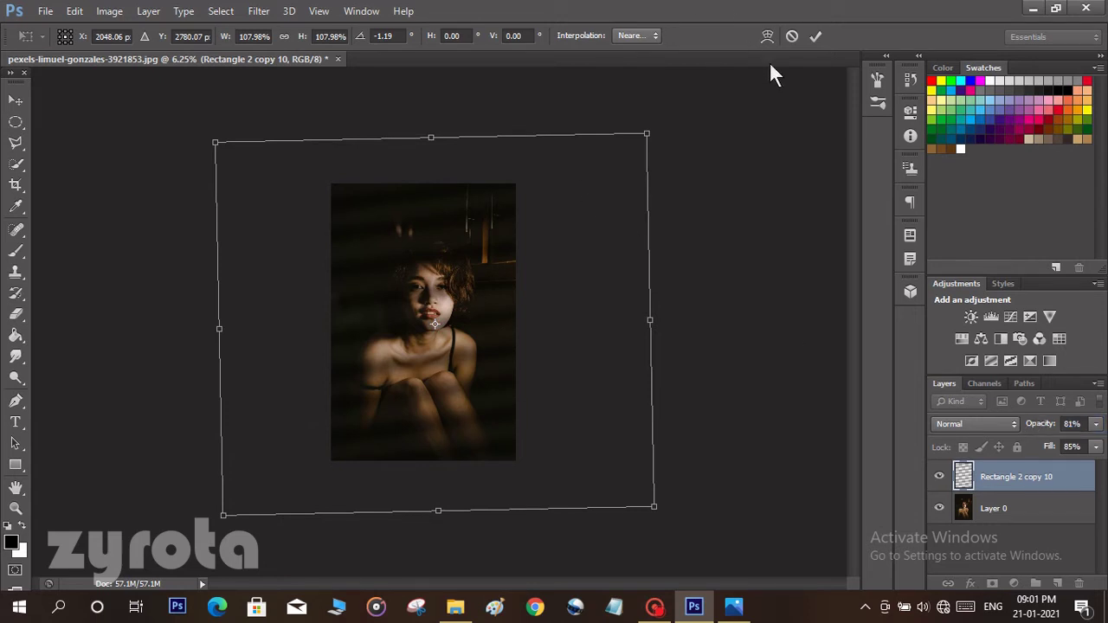
{"action": "left_click", "coordinate": [815, 38]}
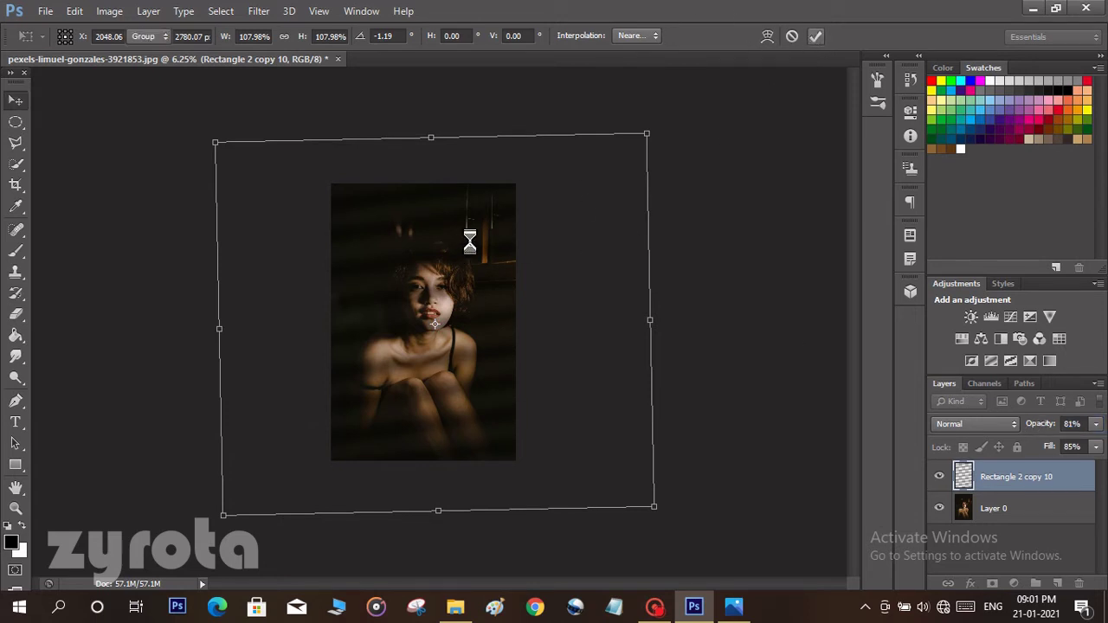
Step: Examine the soft shadow stripes across the woman's face and shoulders up close
{"action": "scroll", "coordinate": [424, 307], "scroll_direction": "up", "scroll_amount": 1}
{"action": "scroll", "coordinate": [424, 307], "scroll_direction": "up", "scroll_amount": 9}
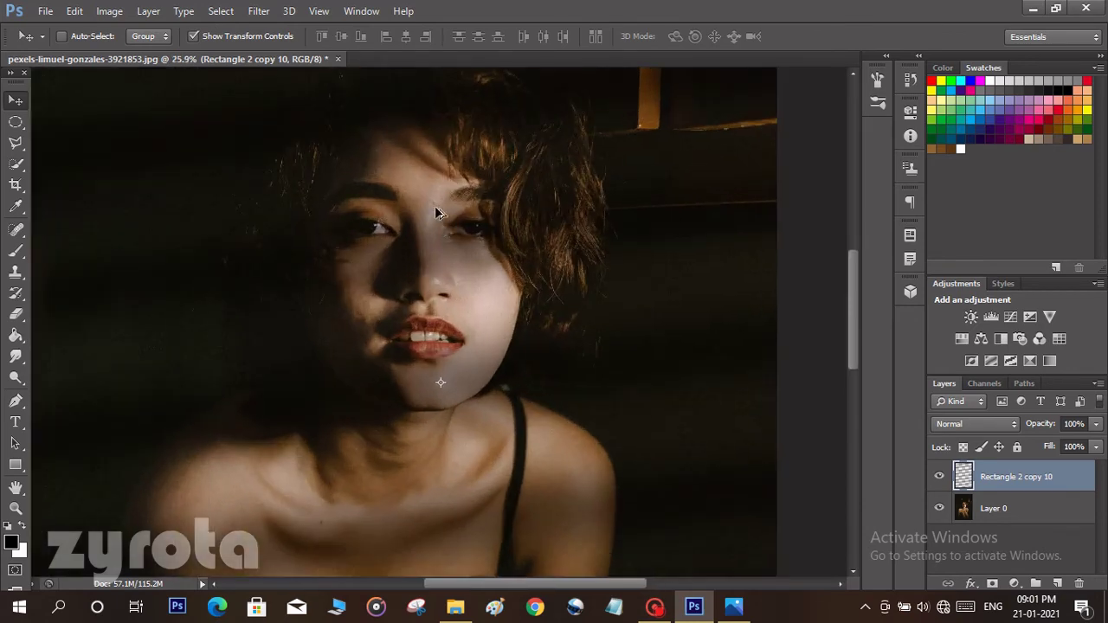
{"action": "scroll", "coordinate": [433, 303], "scroll_direction": "down", "scroll_amount": 4}
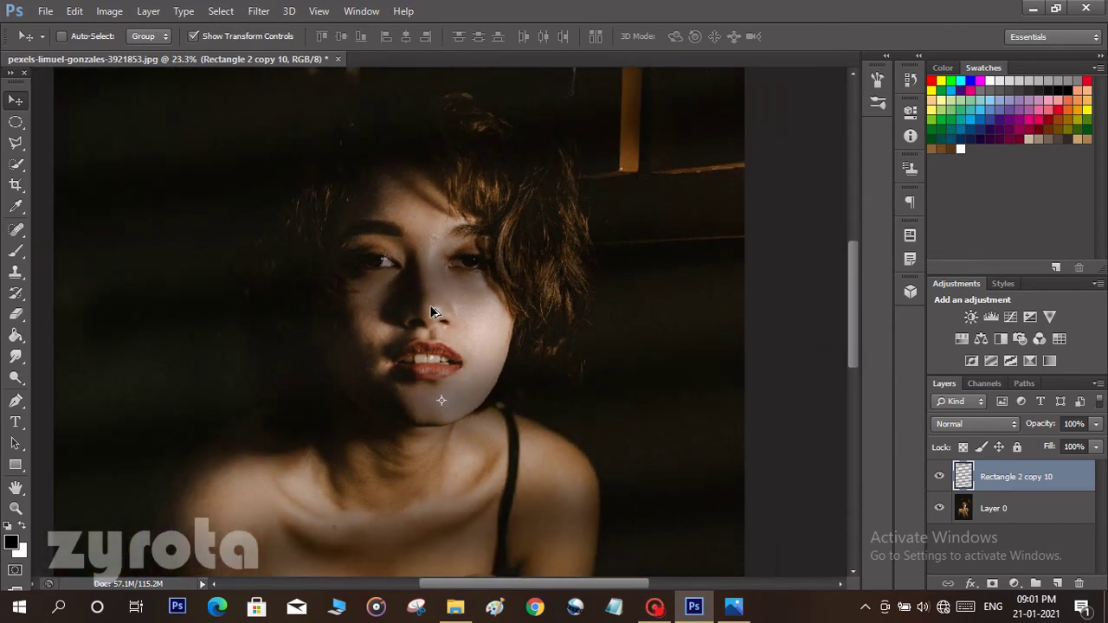
{"action": "left_click", "coordinate": [1032, 424]}
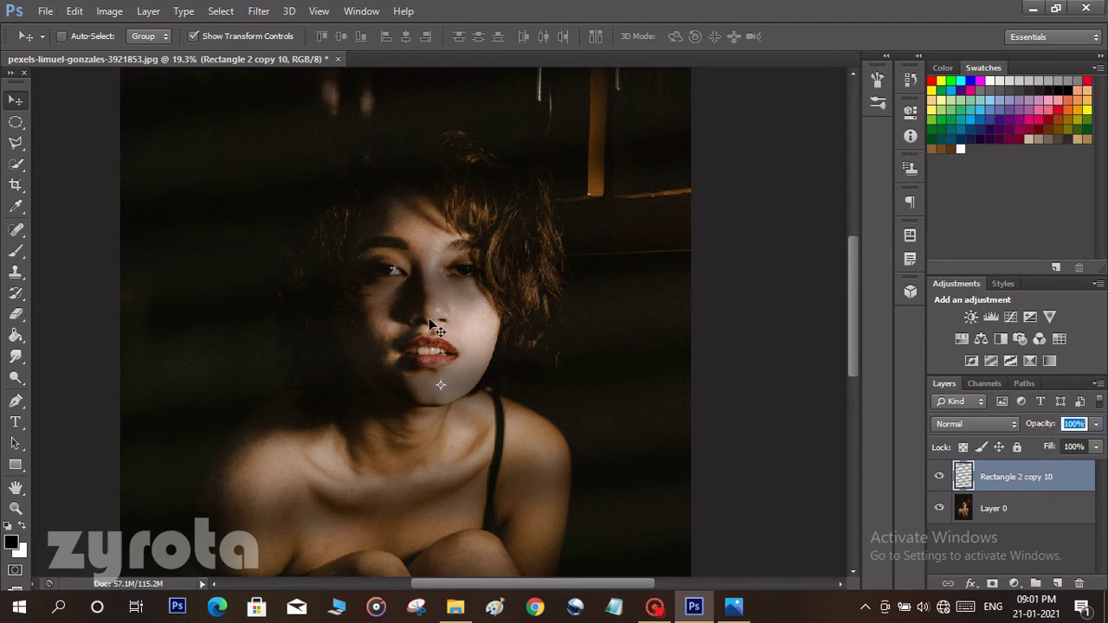
{"action": "key", "text": "alt"}
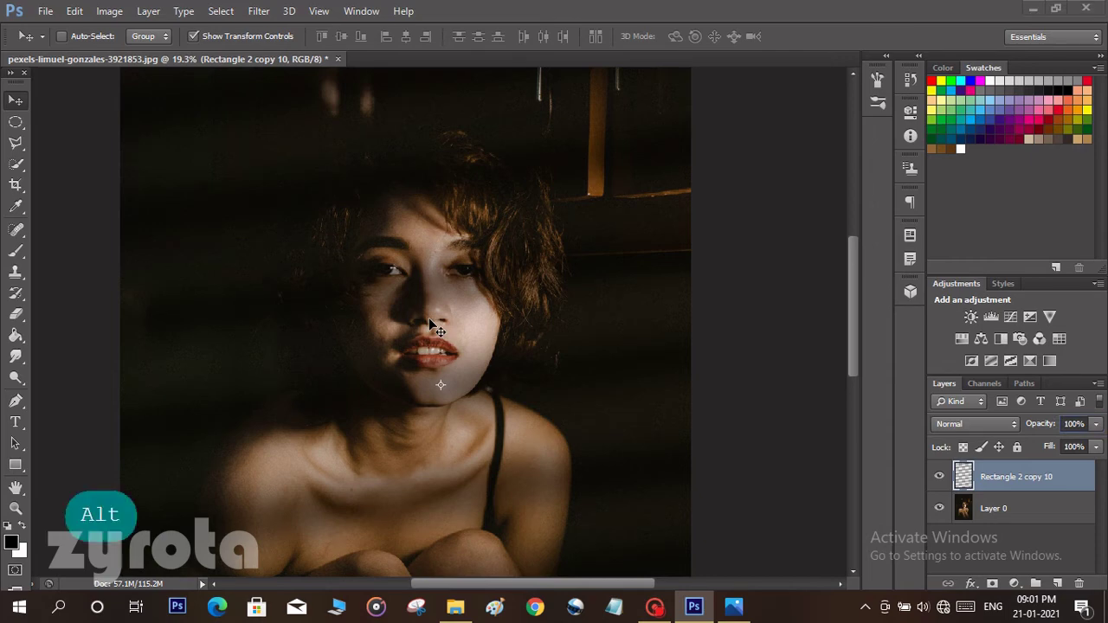
{"action": "key", "text": "super"}
{"action": "key", "text": "alt"}
{"action": "key", "text": "alt"}
{"action": "left_click", "coordinate": [507, 2]}
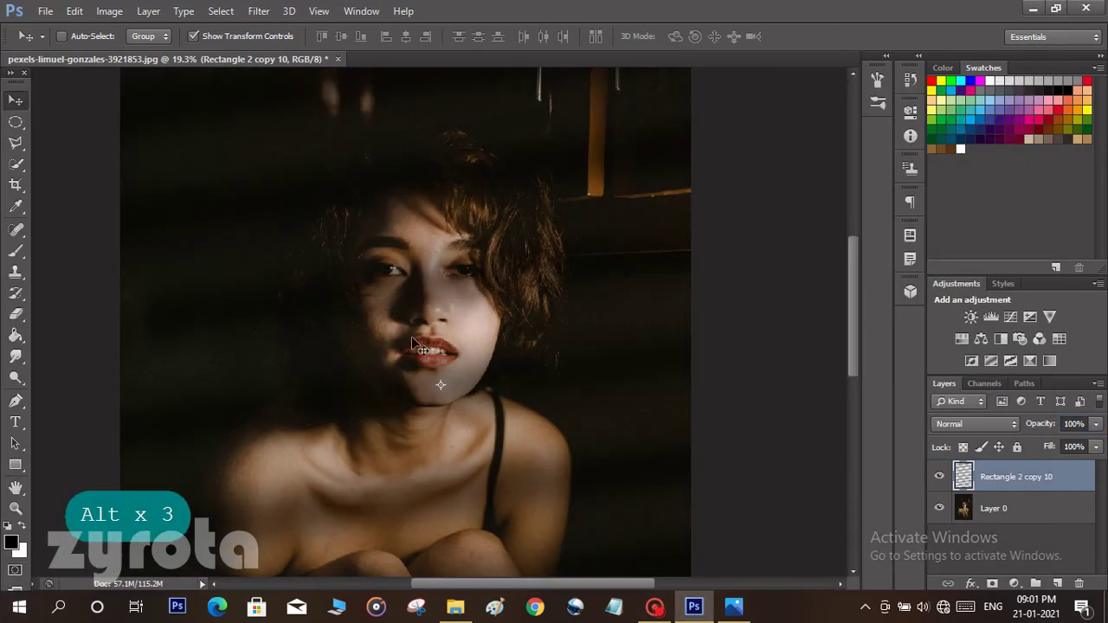
{"action": "scroll", "coordinate": [411, 337], "scroll_direction": "down", "scroll_amount": 3}
{"action": "left_click_drag", "start_coordinate": [528, 432], "coordinate": [622, 405]}
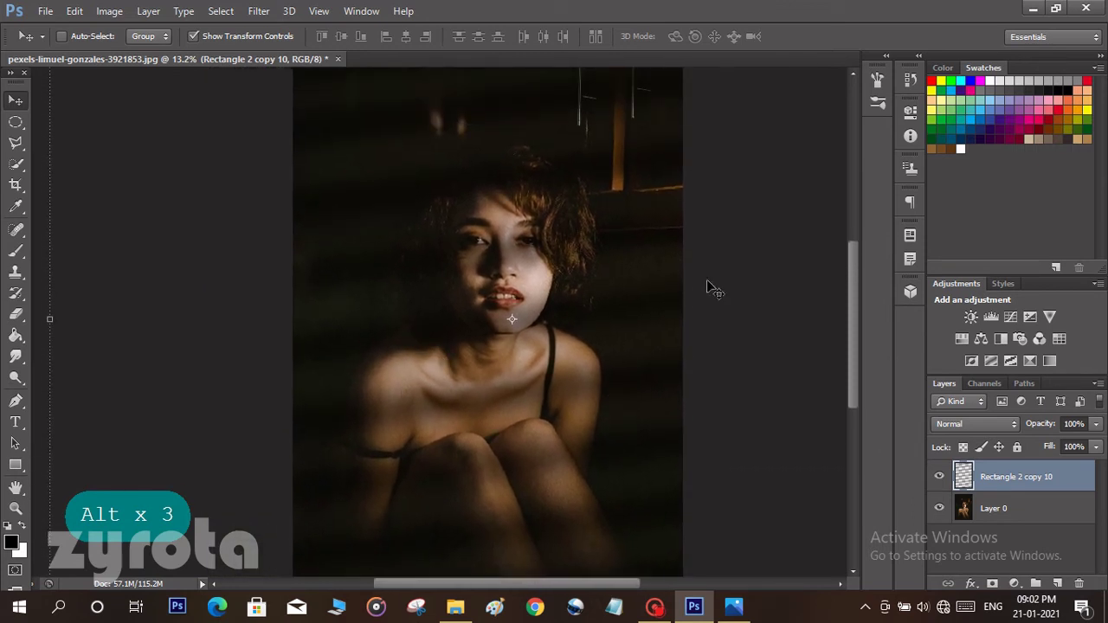
Step: Add a Hue/Saturation adjustment layer directly above the portrait photo and clip it to that layer, leaving Colorize off
{"action": "left_click", "coordinate": [1021, 513]}
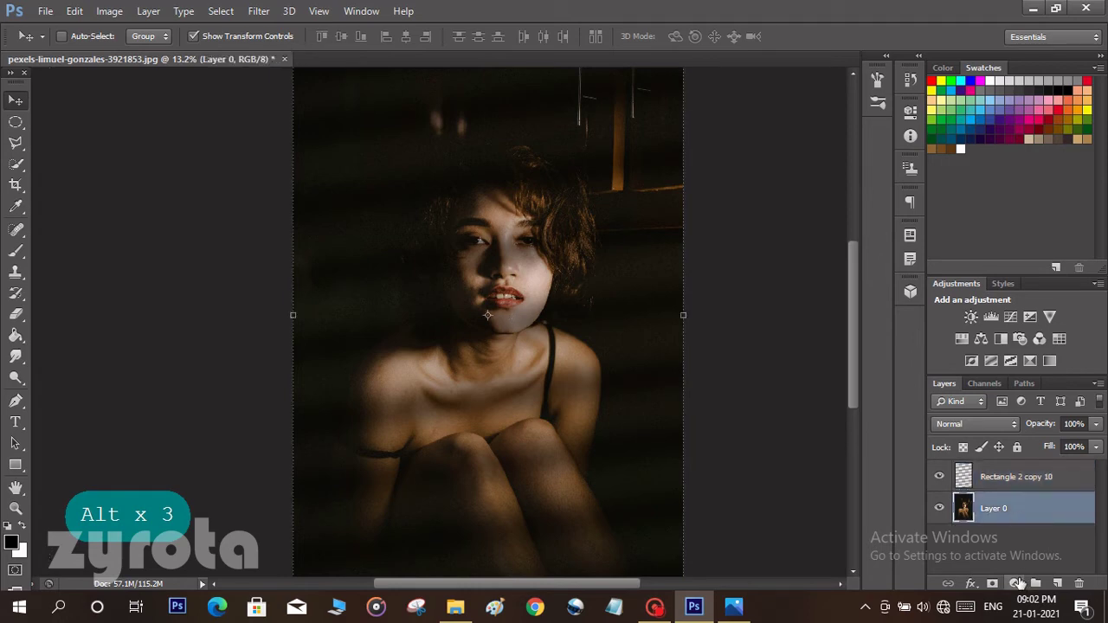
{"action": "left_click", "coordinate": [1017, 583]}
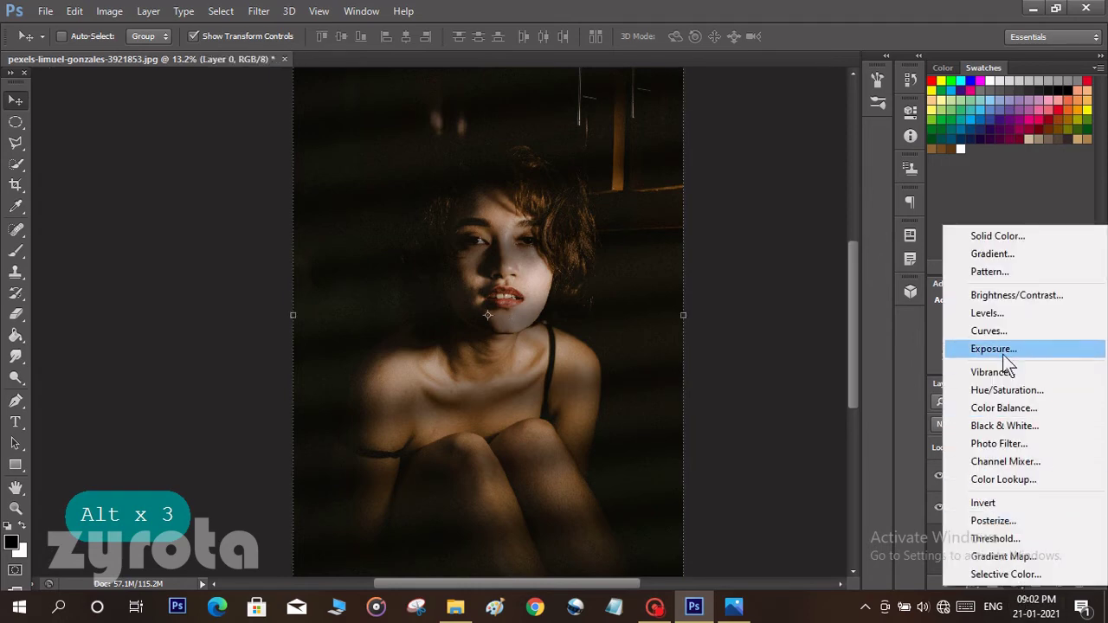
{"action": "left_click", "coordinate": [1003, 390]}
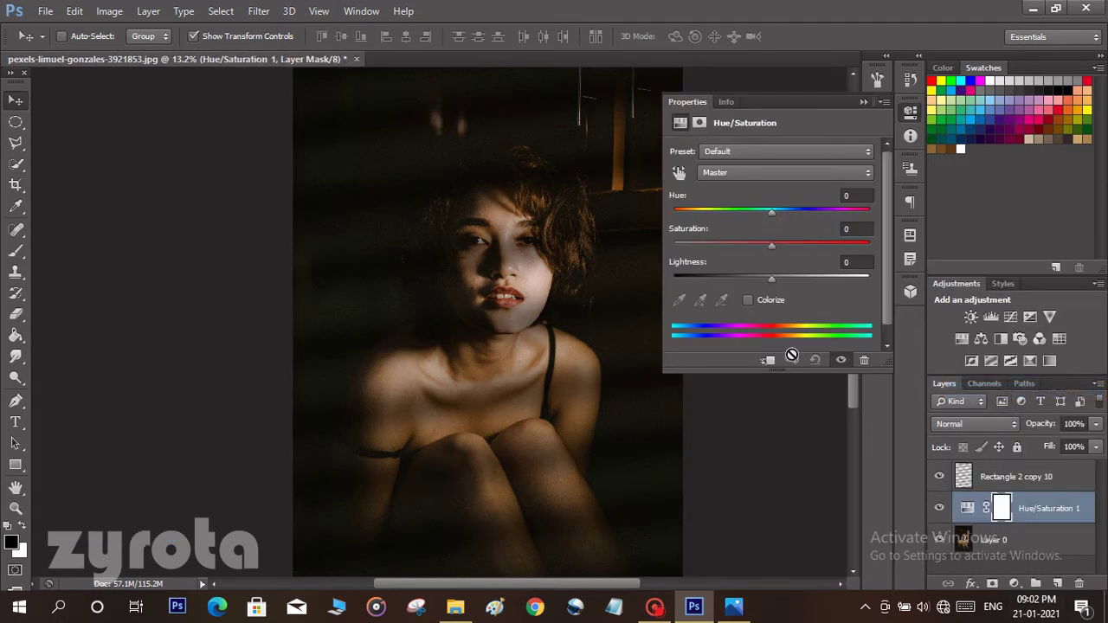
{"action": "left_click", "coordinate": [746, 300]}
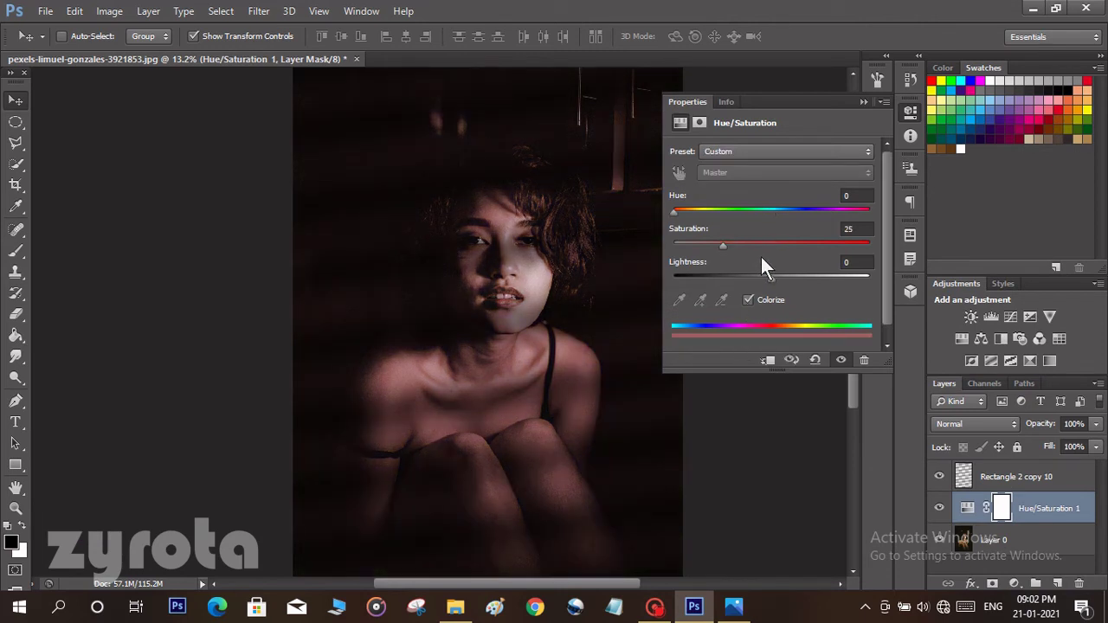
{"action": "left_click", "coordinate": [747, 301]}
{"action": "left_click", "coordinate": [768, 360]}
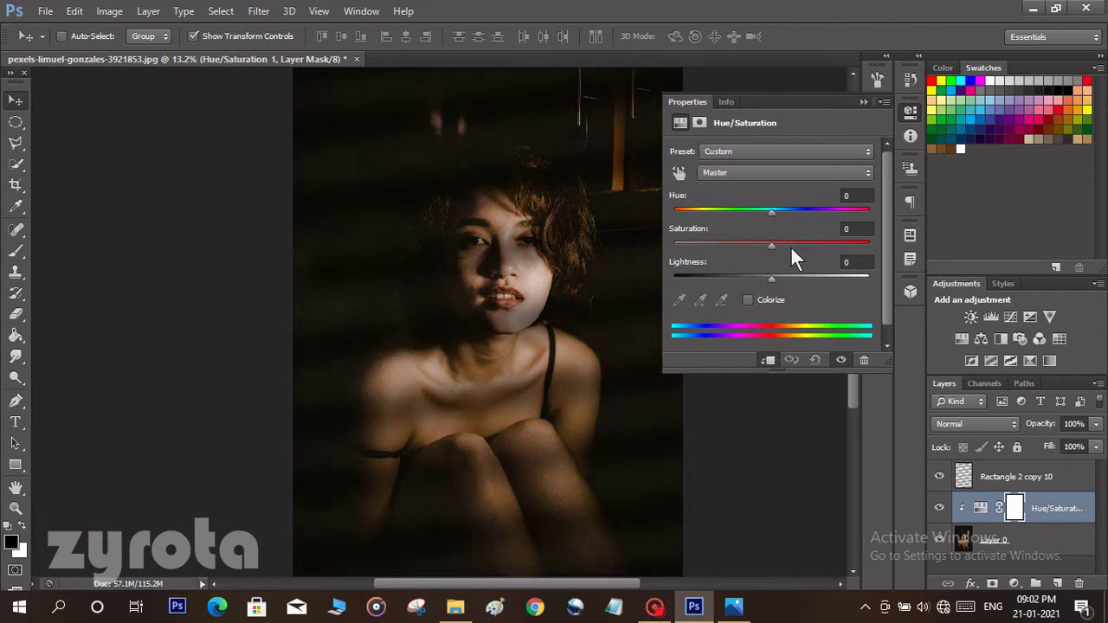
Step: Set the clipped Hue/Saturation adjustment to hue +8 and saturation +24, close its properties and select the photo layer
{"action": "left_click_drag", "start_coordinate": [803, 210], "coordinate": [795, 242]}
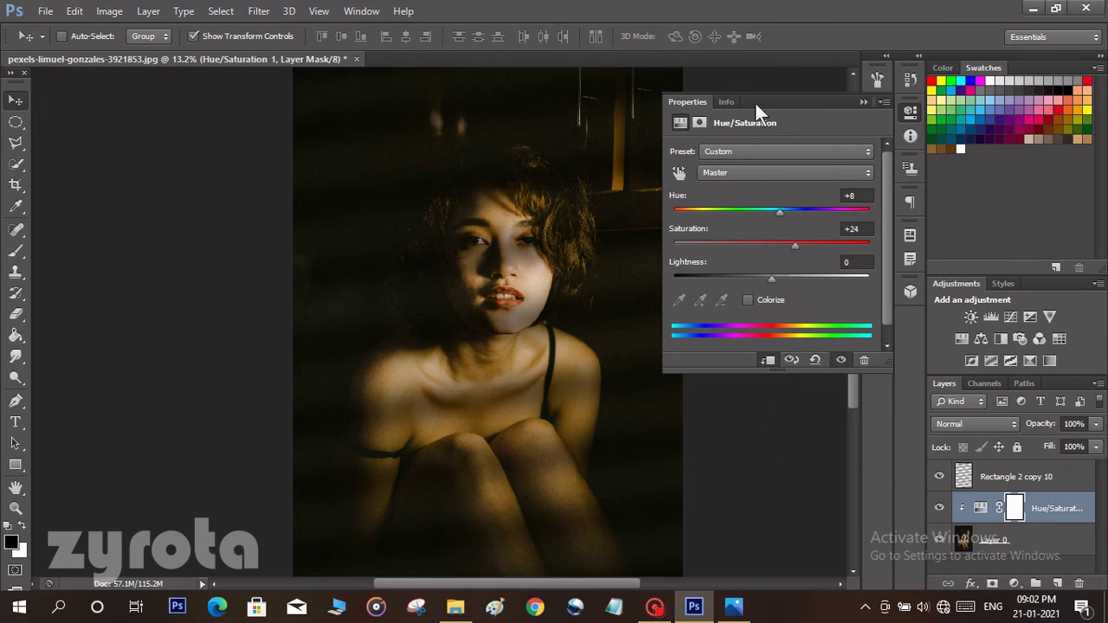
{"action": "left_click", "coordinate": [863, 102]}
{"action": "left_click_drag", "start_coordinate": [529, 264], "coordinate": [545, 201]}
{"action": "left_click_drag", "start_coordinate": [575, 270], "coordinate": [538, 270]}
{"action": "left_click", "coordinate": [1004, 539]}
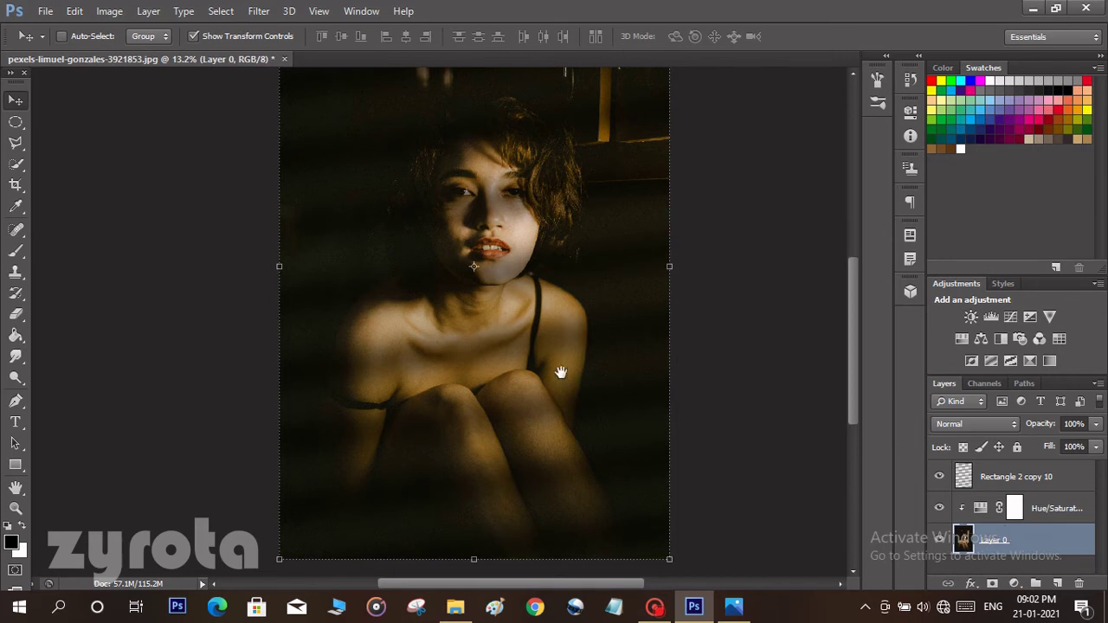
{"action": "left_click_drag", "start_coordinate": [567, 331], "coordinate": [555, 378]}
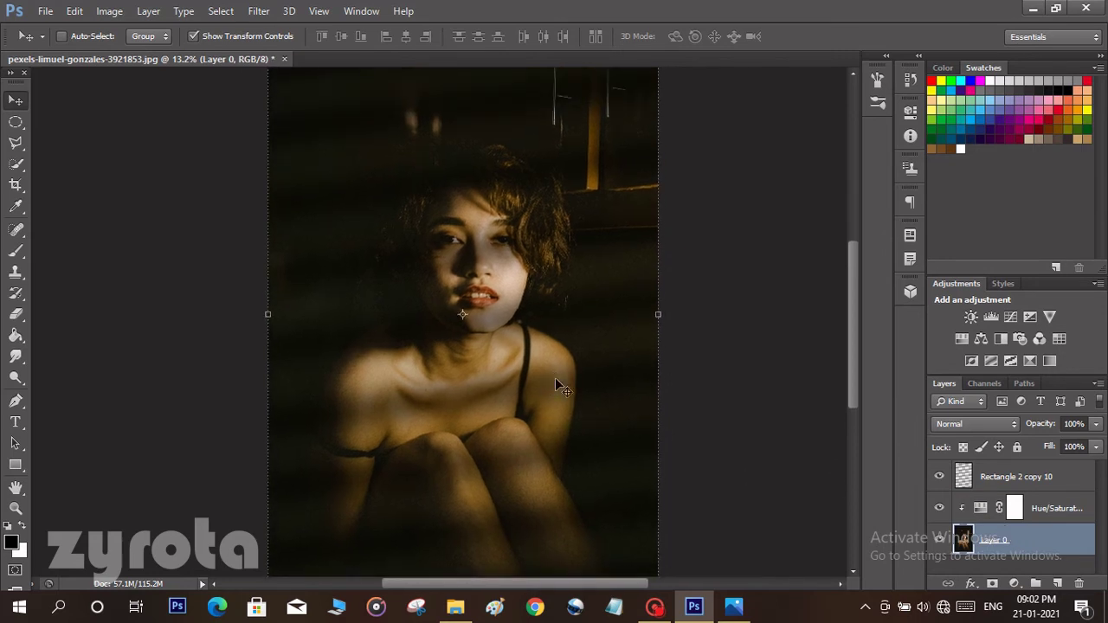
Step: Duplicate the blurred bar layer and lower the copy's opacity to 38%
{"action": "left_click", "coordinate": [1043, 487]}
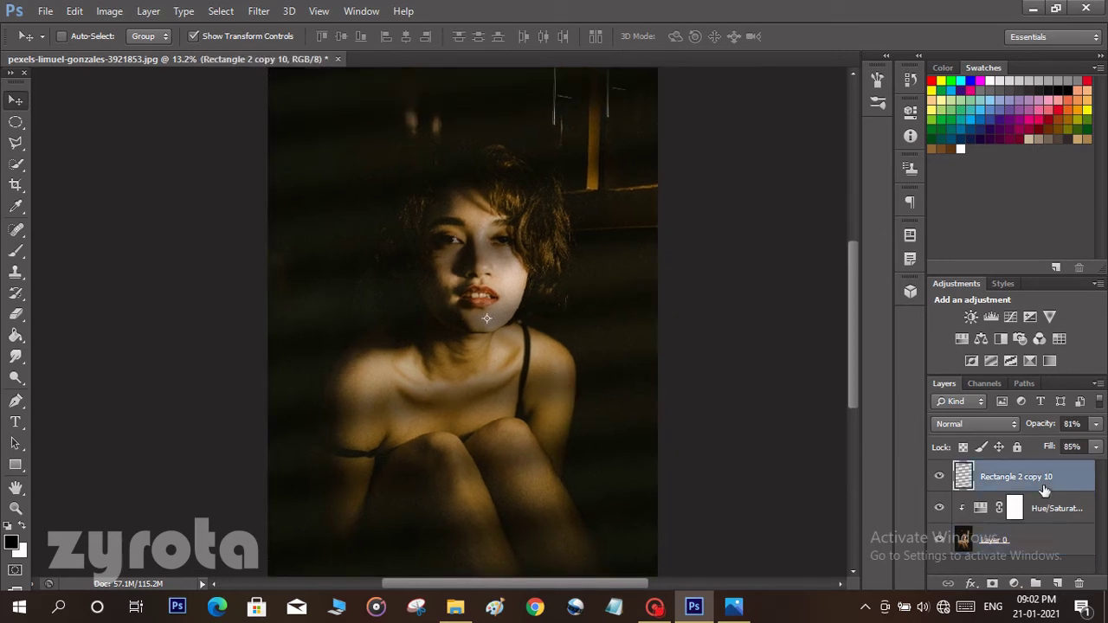
{"action": "key", "text": "ctrl+j"}
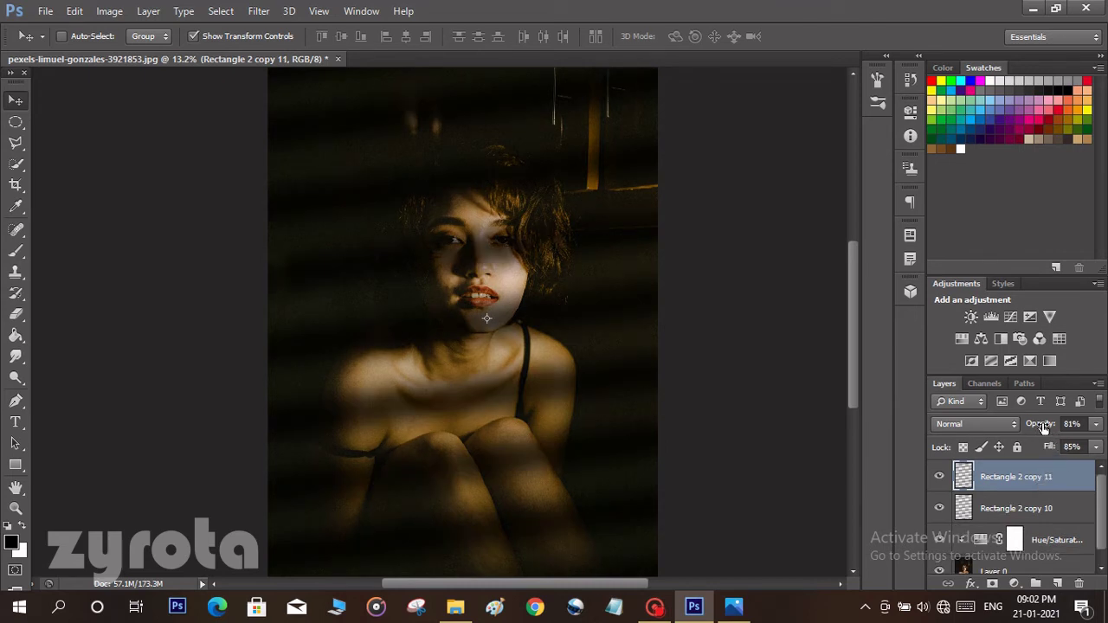
{"action": "left_click", "coordinate": [1028, 505]}
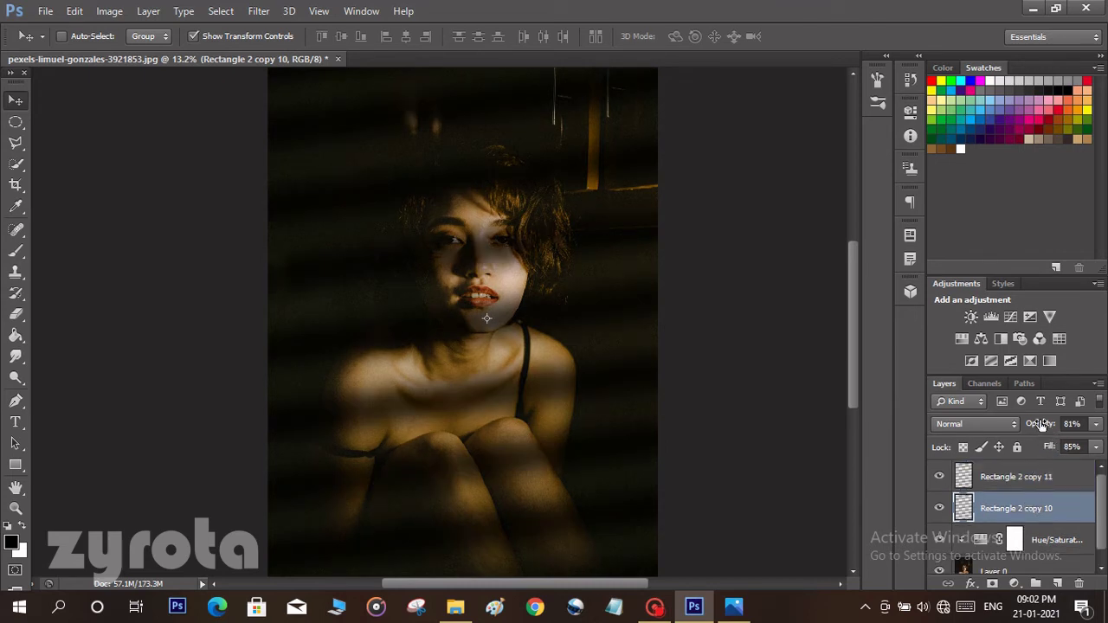
{"action": "left_click", "coordinate": [1034, 478]}
{"action": "left_click_drag", "start_coordinate": [1041, 424], "coordinate": [1011, 427]}
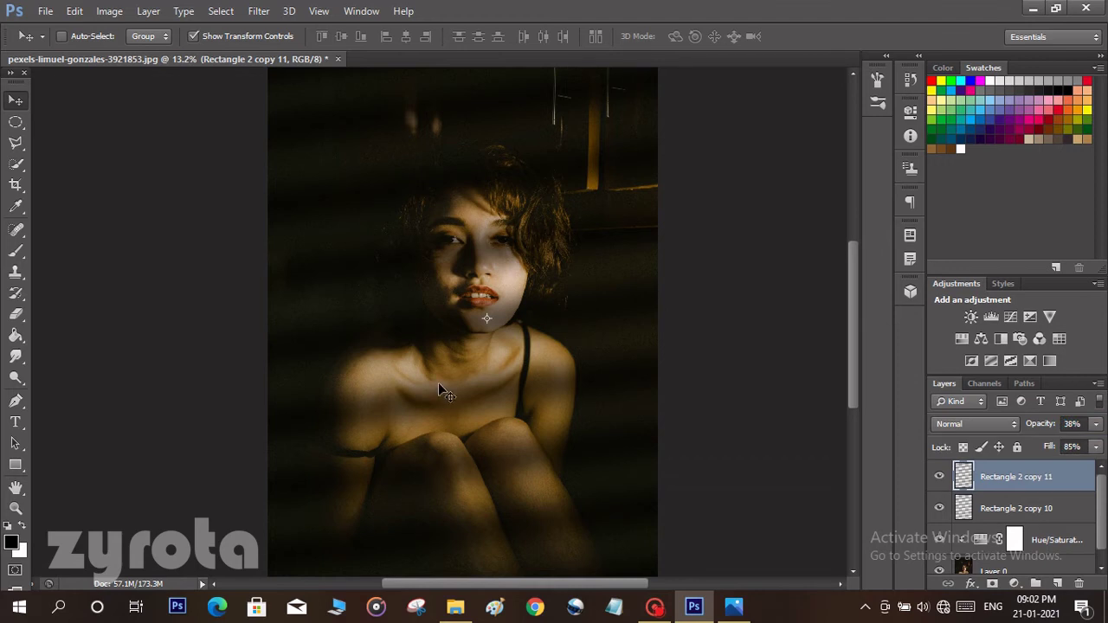
Step: Examine the doubled shadow stripes over the portrait, both close up on the face and across the whole photo
{"action": "key", "text": "ctrl+minus"}
{"action": "key", "text": "ctrl+minus"}
{"action": "key", "text": "ctrl+plus"}
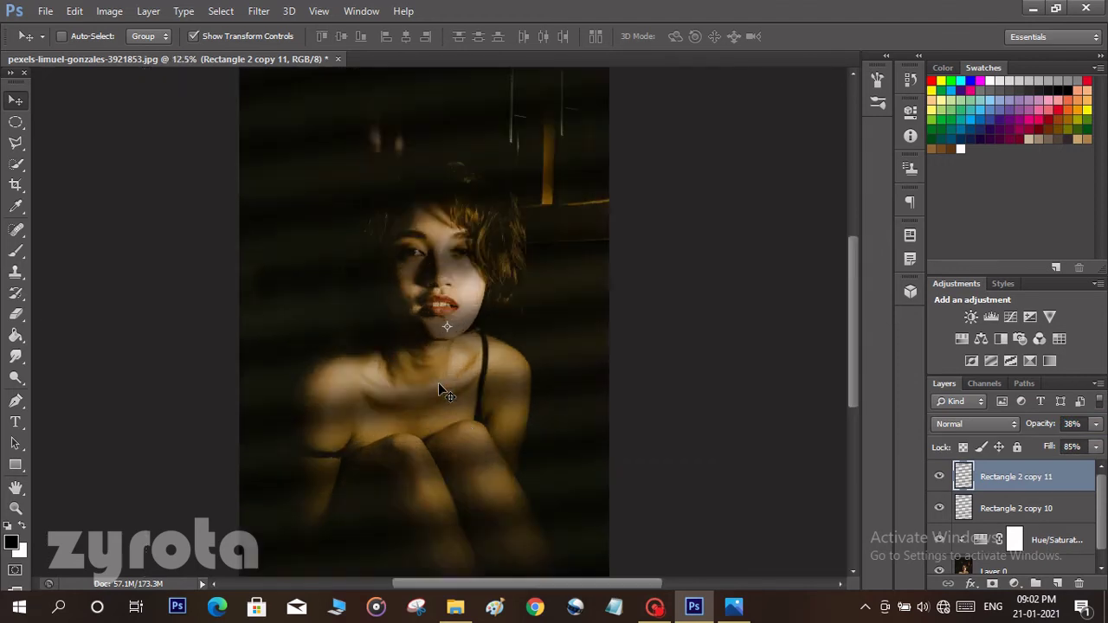
{"action": "key", "text": "ctrl+plus"}
{"action": "key", "text": "ctrl+plus"}
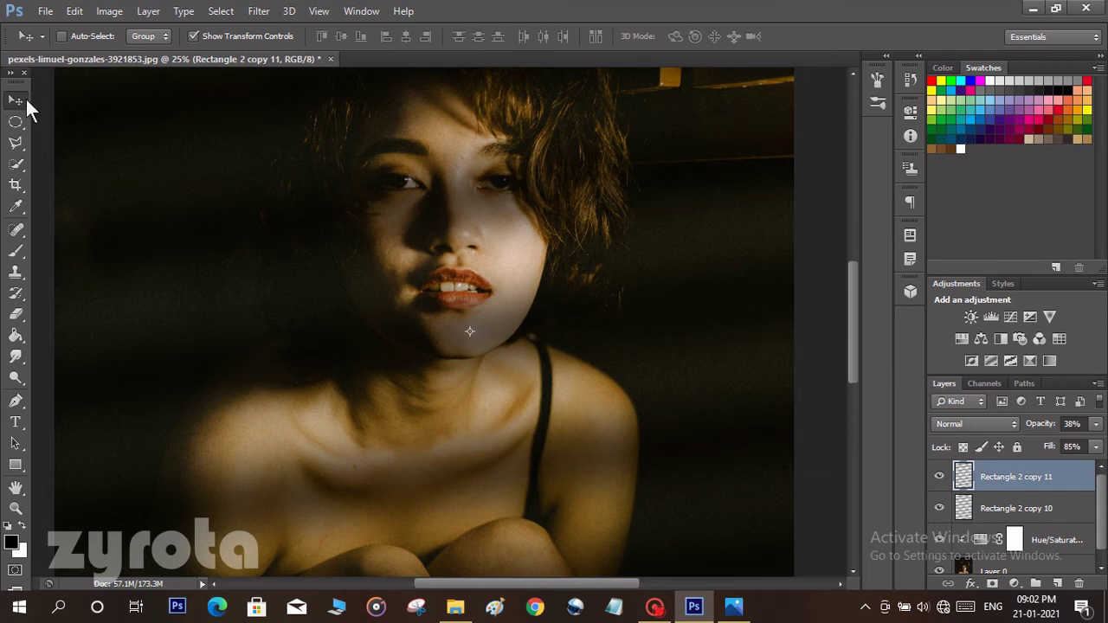
{"action": "key", "text": "ctrl+minus"}
{"action": "key", "text": "ctrl+minus"}
{"action": "key", "text": "ctrl+minus"}
{"action": "key", "text": "ctrl+minus"}
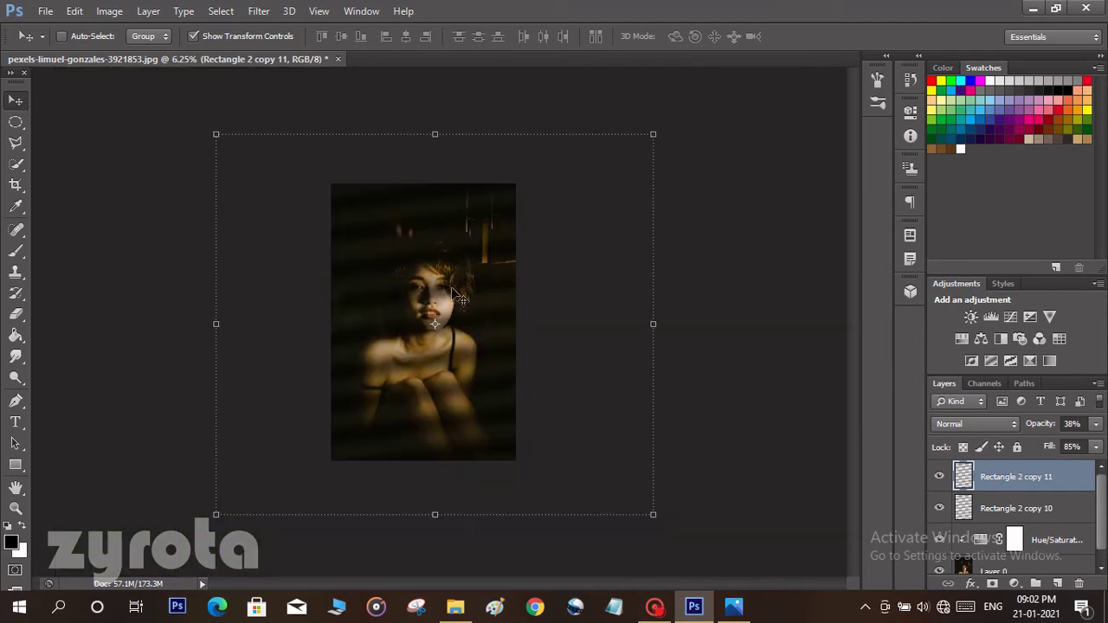
Step: Try shifting the duplicated bar layer slightly upward and raising its opacity to 59%
{"action": "left_click", "coordinate": [452, 290]}
{"action": "left_click_drag", "start_coordinate": [452, 285], "coordinate": [459, 299]}
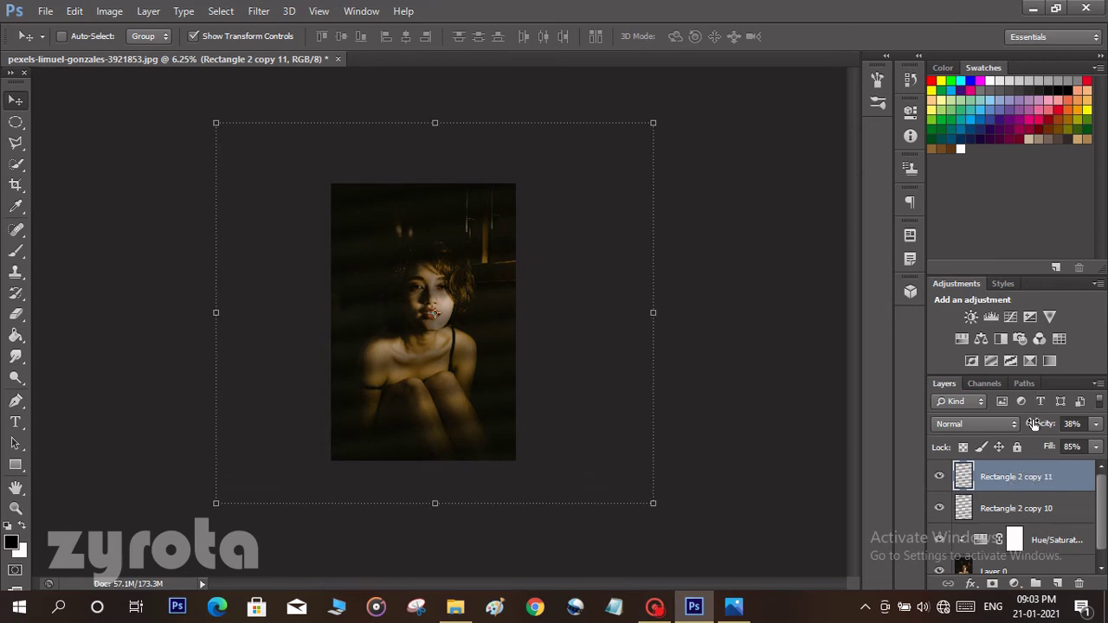
{"action": "left_click_drag", "start_coordinate": [1032, 423], "coordinate": [1048, 428]}
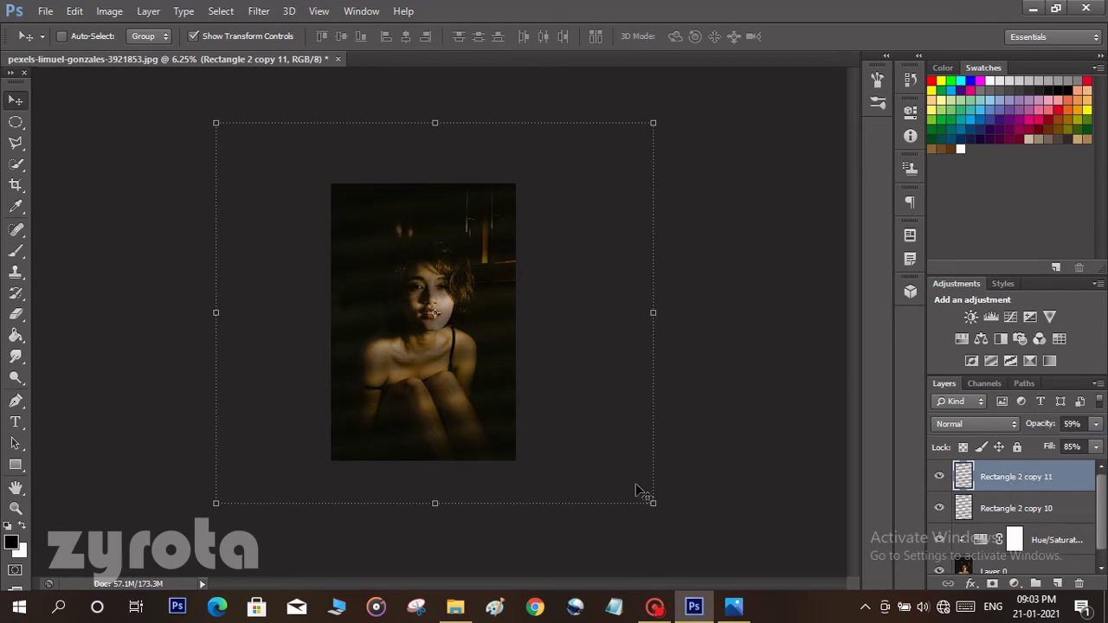
Step: Try scaling the duplicated bars down to 82.51%, centred at X 1773 and Y 2373.5 px
{"action": "left_click_drag", "start_coordinate": [655, 505], "coordinate": [579, 438]}
{"action": "left_click_drag", "start_coordinate": [462, 328], "coordinate": [485, 352]}
{"action": "scroll", "coordinate": [437, 285], "scroll_direction": "up", "scroll_amount": 6}
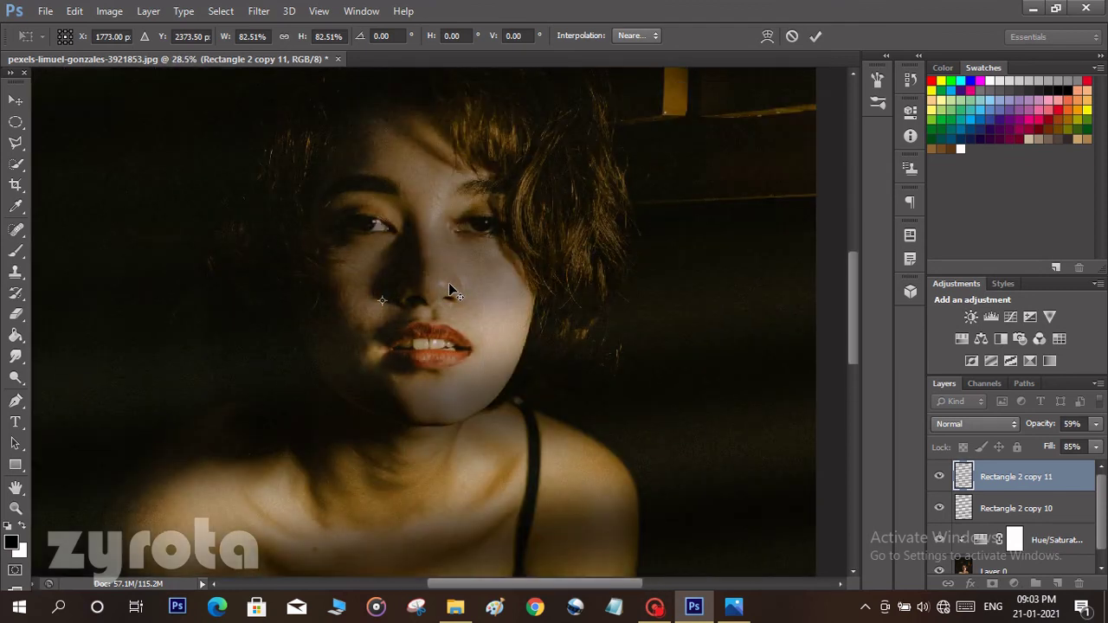
{"action": "scroll", "coordinate": [448, 297], "scroll_direction": "down", "scroll_amount": 4}
{"action": "scroll", "coordinate": [449, 303], "scroll_direction": "down", "scroll_amount": 2}
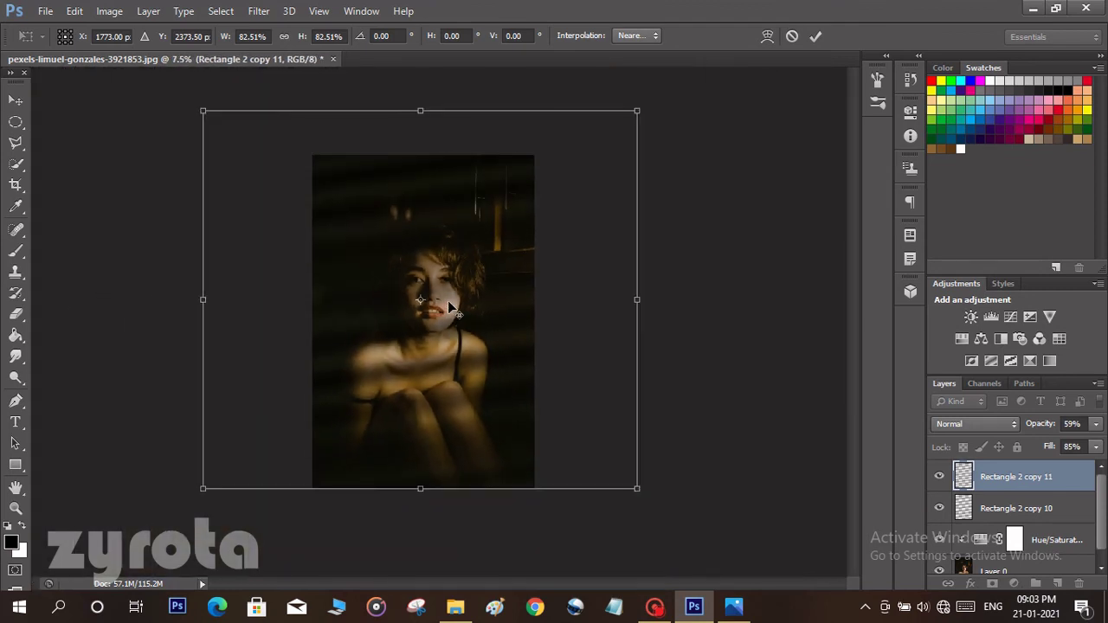
{"action": "left_click", "coordinate": [815, 36]}
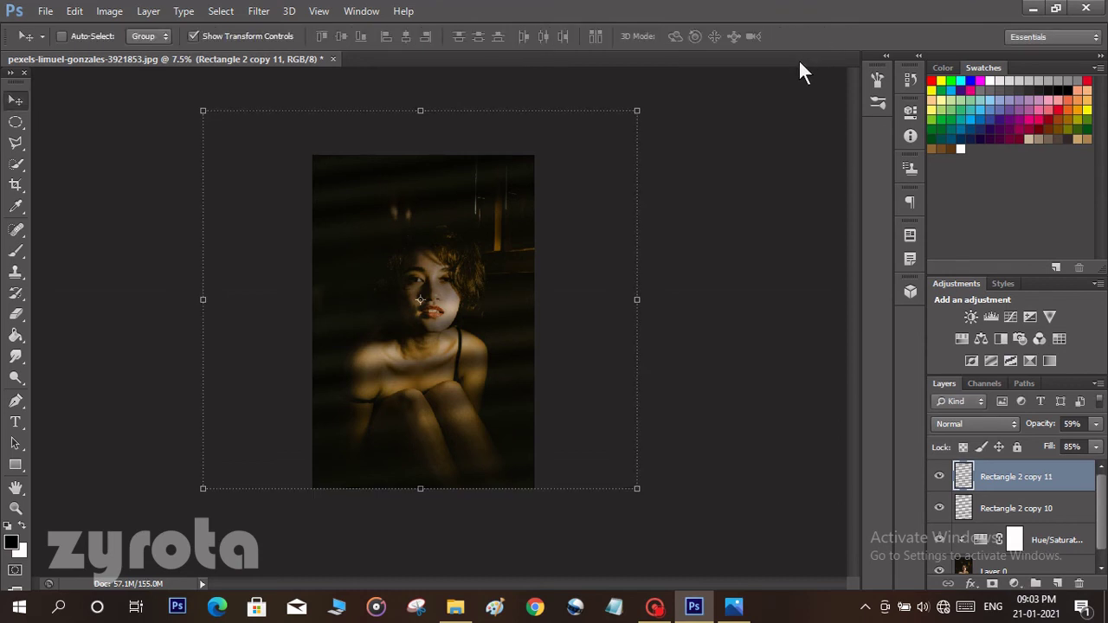
Step: Undo the duplicated bar layer's scaling, opacity increase and shift, and return its opacity to 81%
{"action": "key", "text": "ctrl+z"}
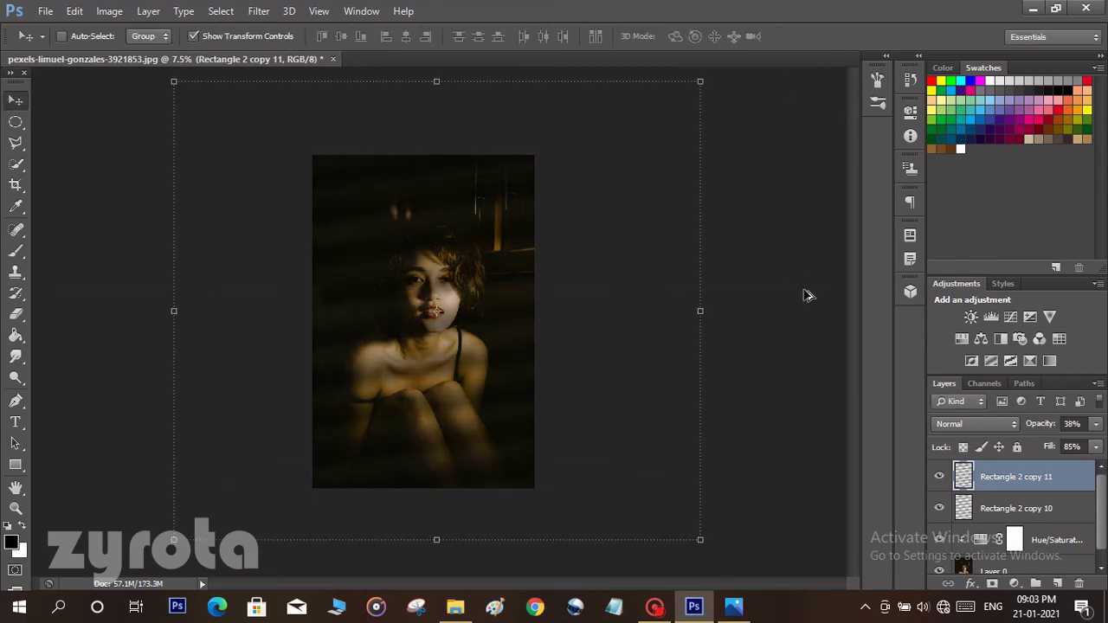
{"action": "key", "text": "ctrl+alt+z"}
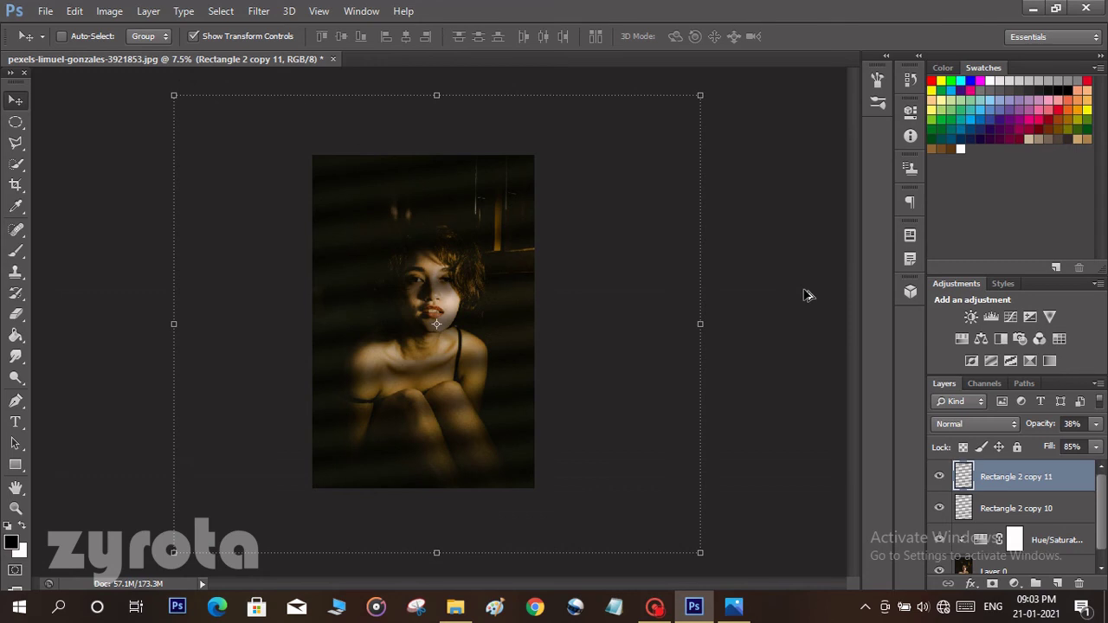
{"action": "key", "text": "8"}
{"action": "key", "text": "1"}
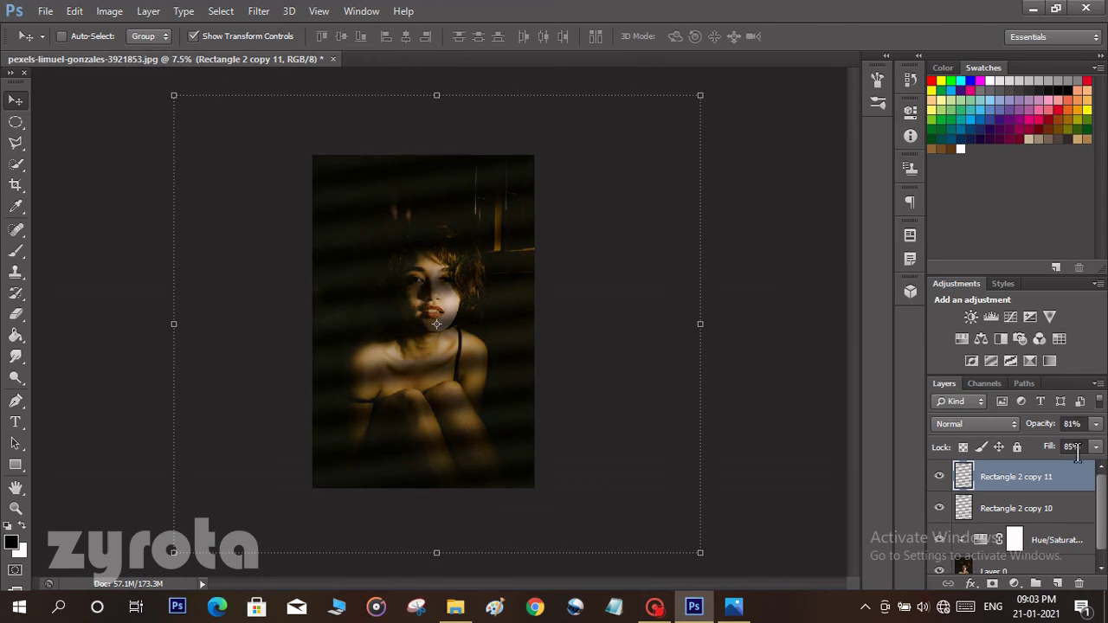
Step: Merge the blurred bar layer and its duplicate into a single layer
{"action": "left_click", "coordinate": [1041, 509], "text": "ctrl"}
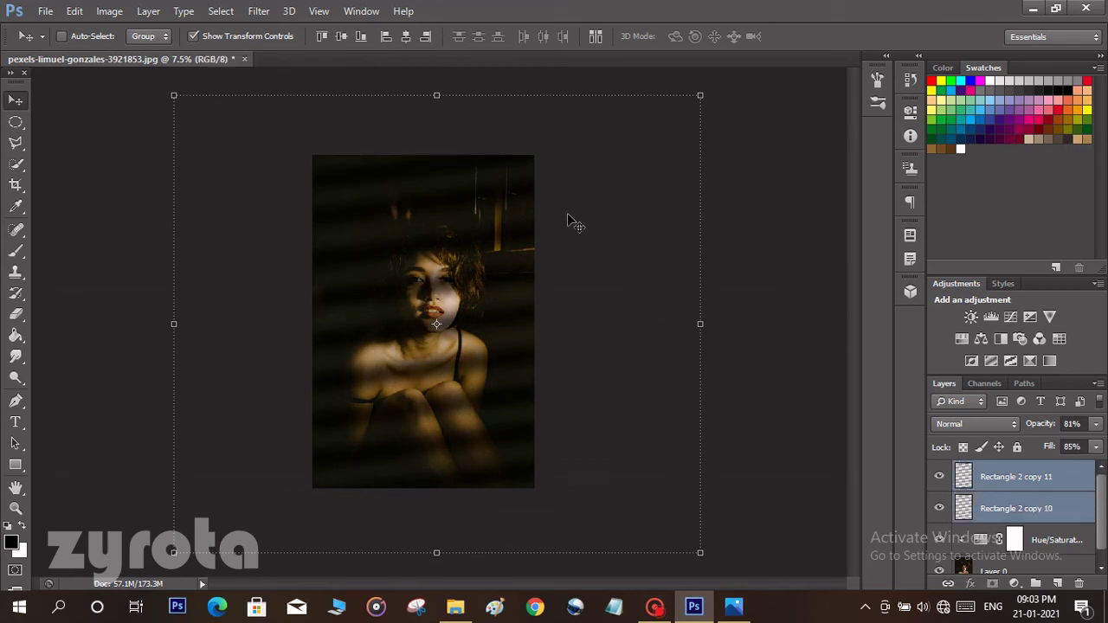
{"action": "right_click", "coordinate": [990, 476]}
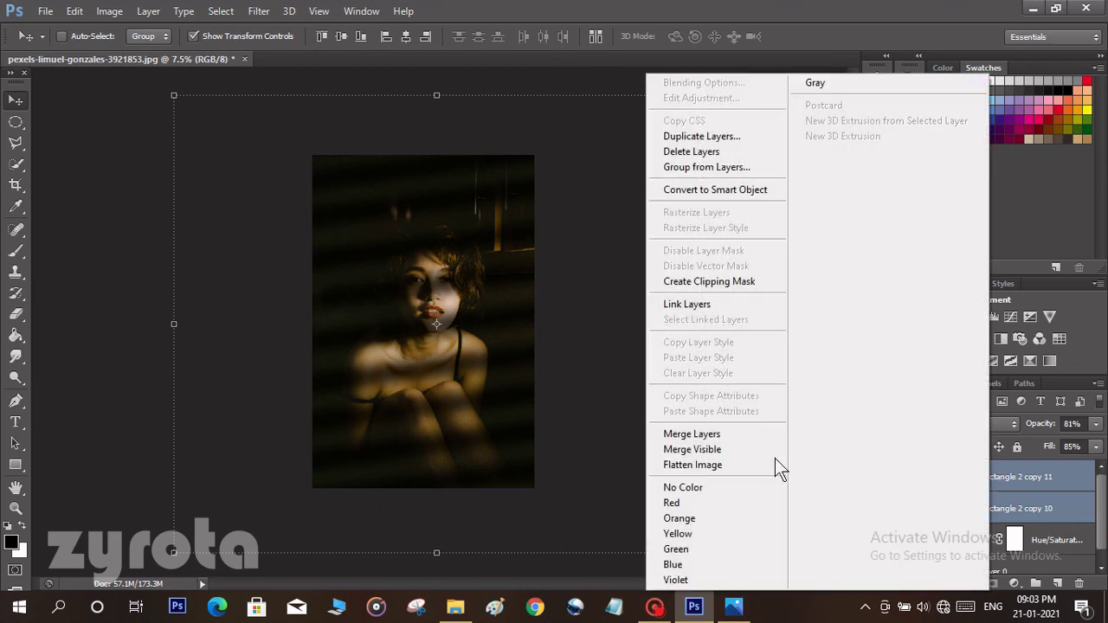
{"action": "left_click", "coordinate": [682, 434]}
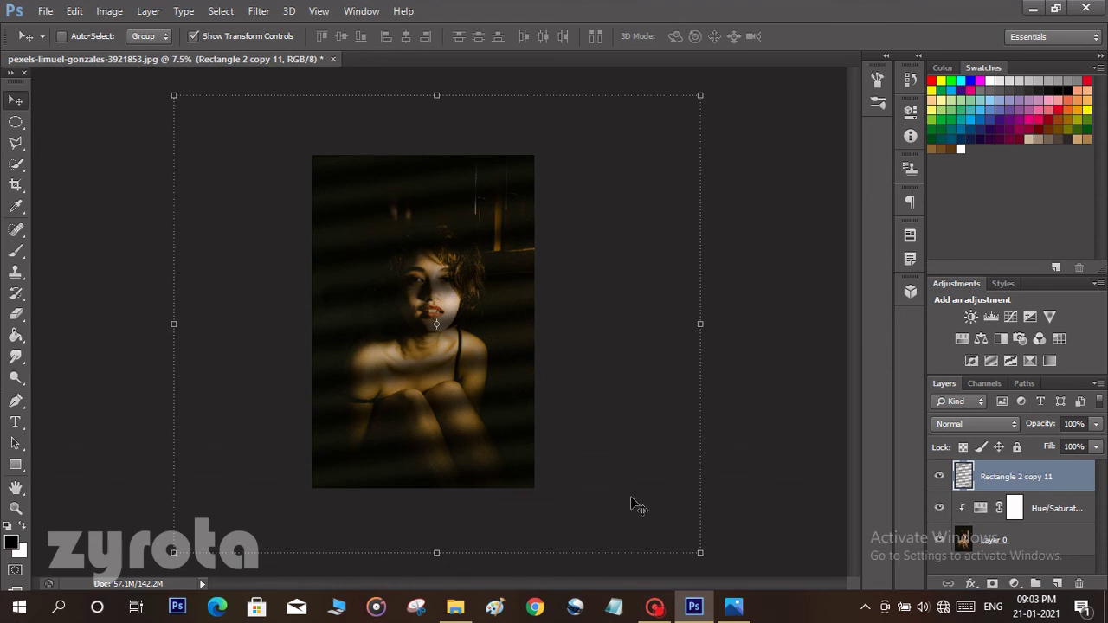
Step: Scale the merged bars to 78.87%, centred at about X 1562 and Y 2829 px, and lower the layer's opacity to 84%
{"action": "left_click_drag", "start_coordinate": [699, 552], "coordinate": [593, 459]}
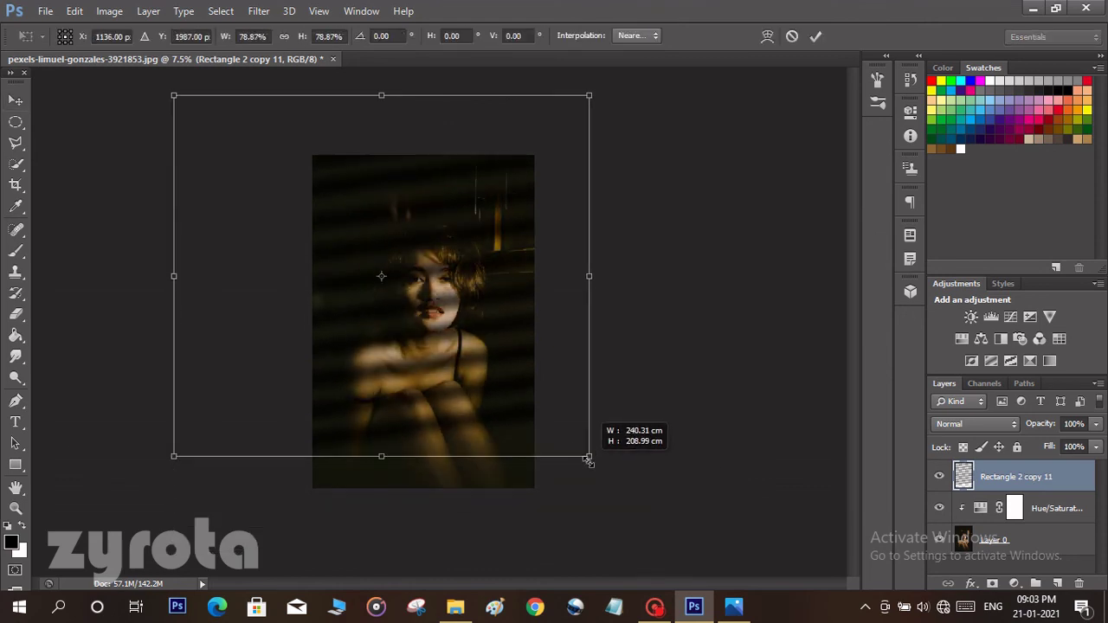
{"action": "left_click_drag", "start_coordinate": [504, 321], "coordinate": [518, 347]}
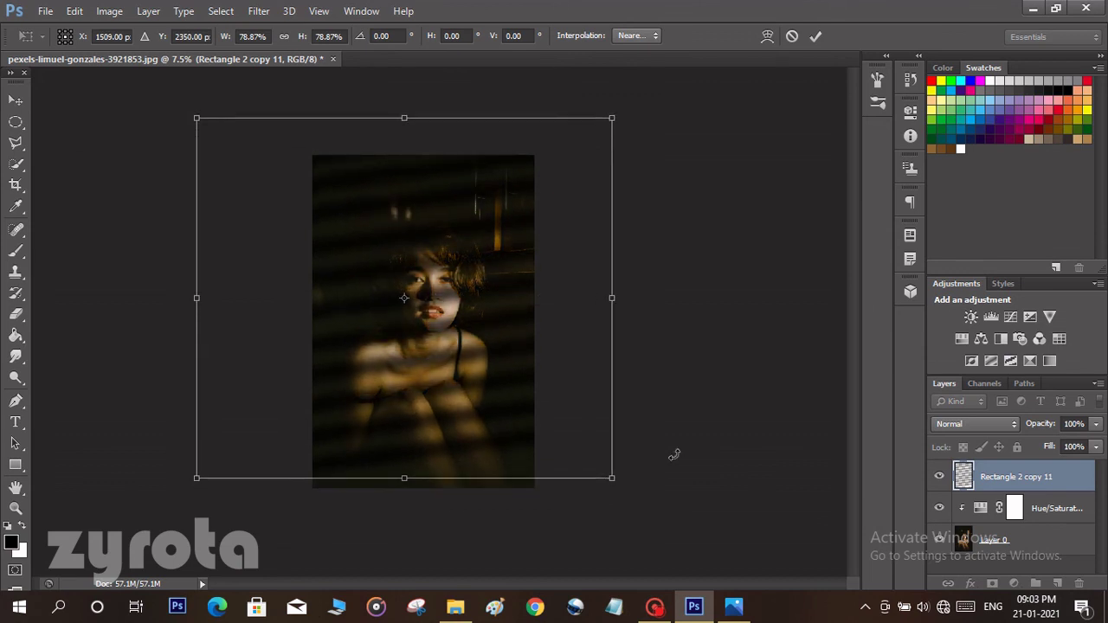
{"action": "left_click_drag", "start_coordinate": [1038, 428], "coordinate": [1026, 423]}
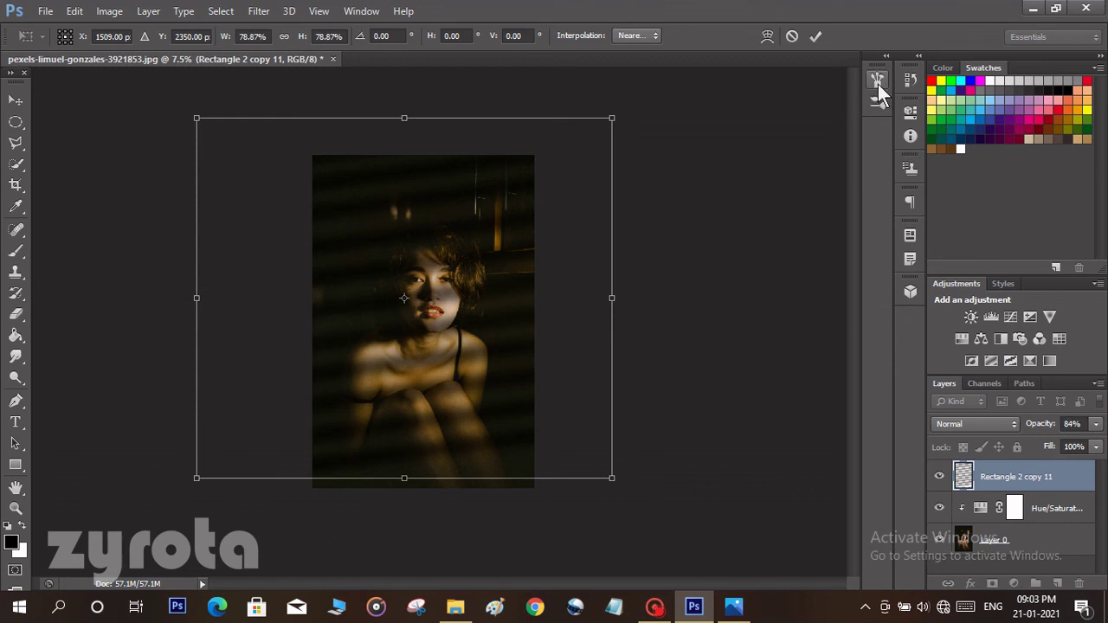
{"action": "left_click_drag", "start_coordinate": [472, 279], "coordinate": [477, 309]}
{"action": "left_click", "coordinate": [817, 37]}
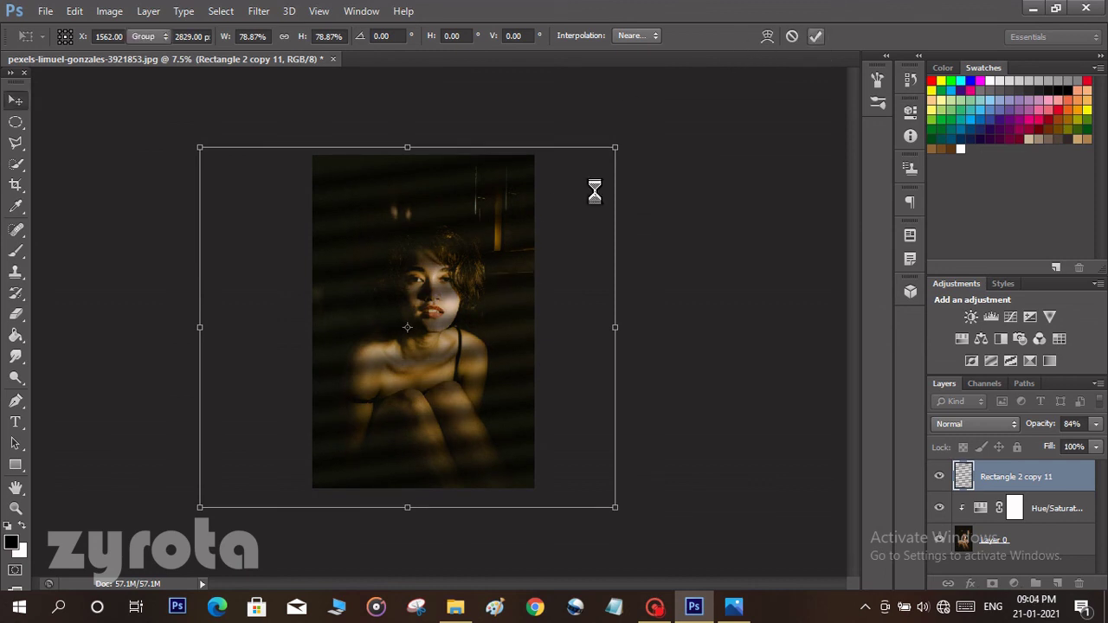
{"action": "scroll", "coordinate": [448, 264], "scroll_direction": "up", "scroll_amount": 5}
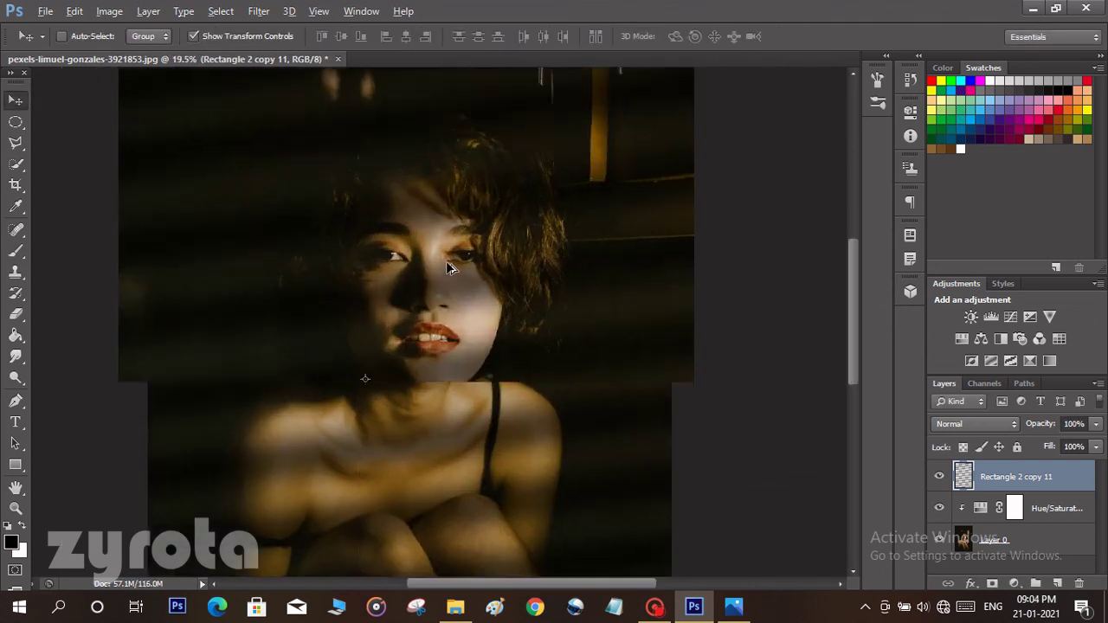
{"action": "scroll", "coordinate": [446, 267], "scroll_direction": "down", "scroll_amount": 1}
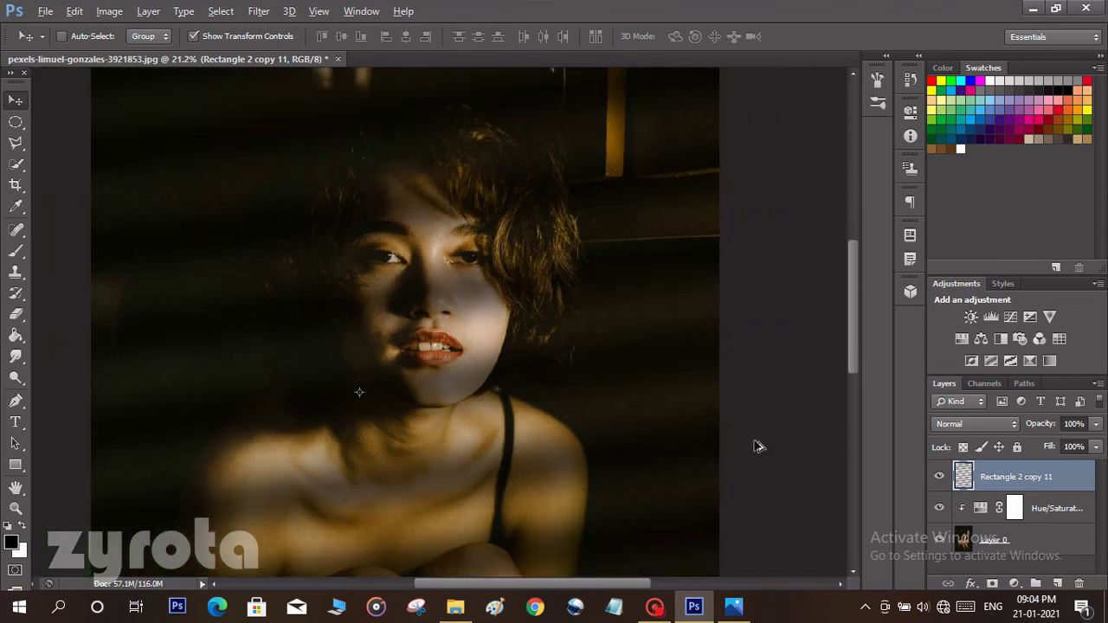
{"action": "key", "text": "alt"}
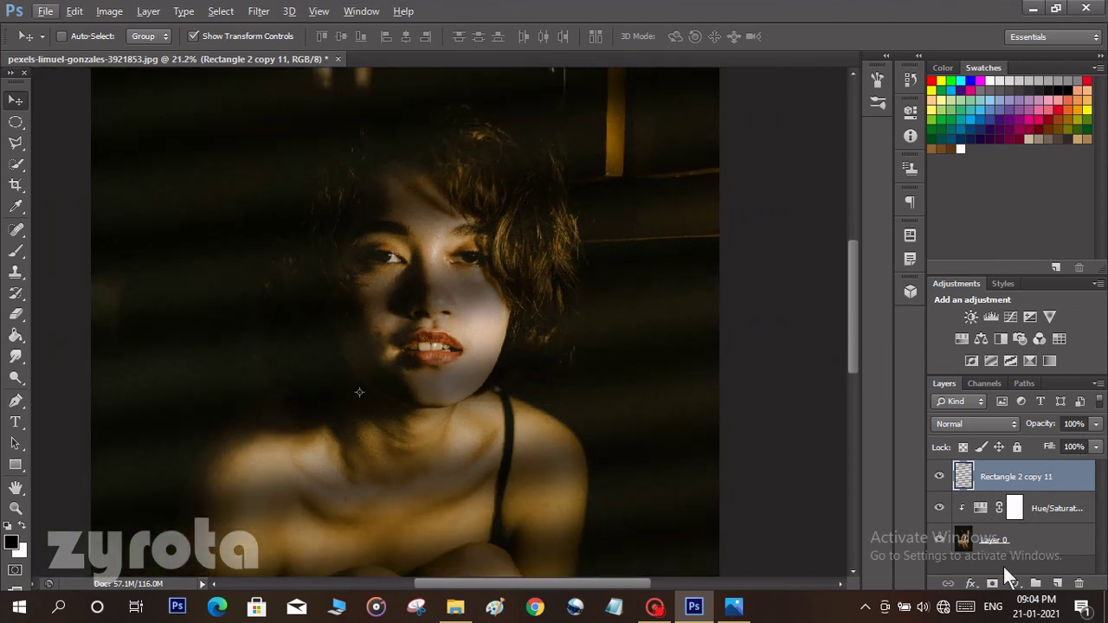